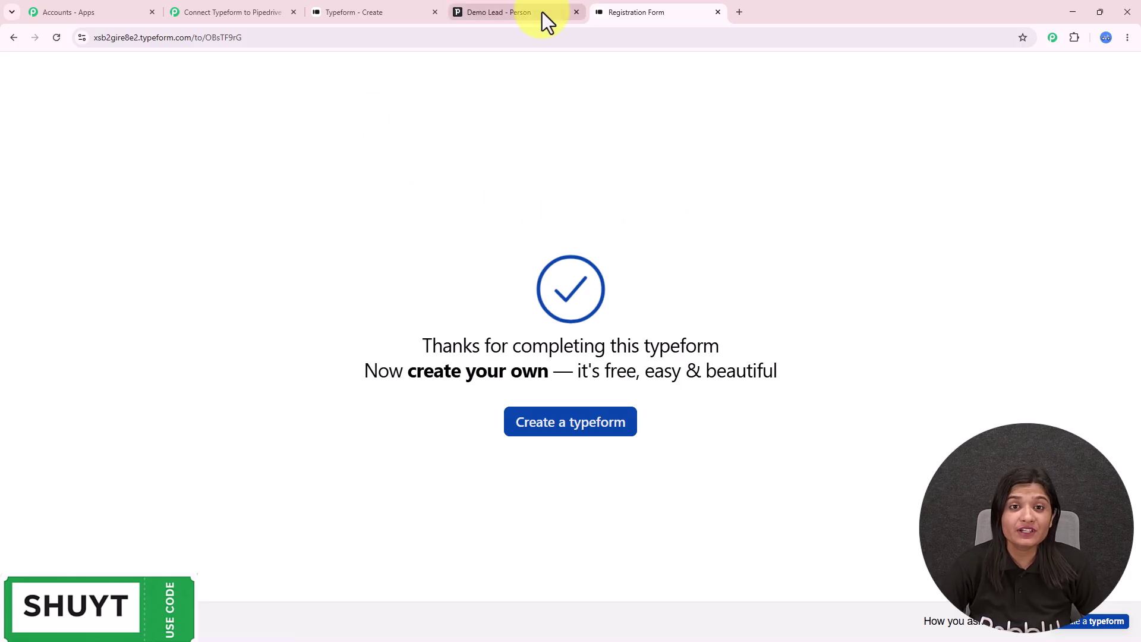
- Review the Typeform thank-you page and the Demo Lead person in Pipedrive, then return to Pabbly
click(682, 10)
drag(362, 331, 886, 483)
key(ctrl+shift+Tab)
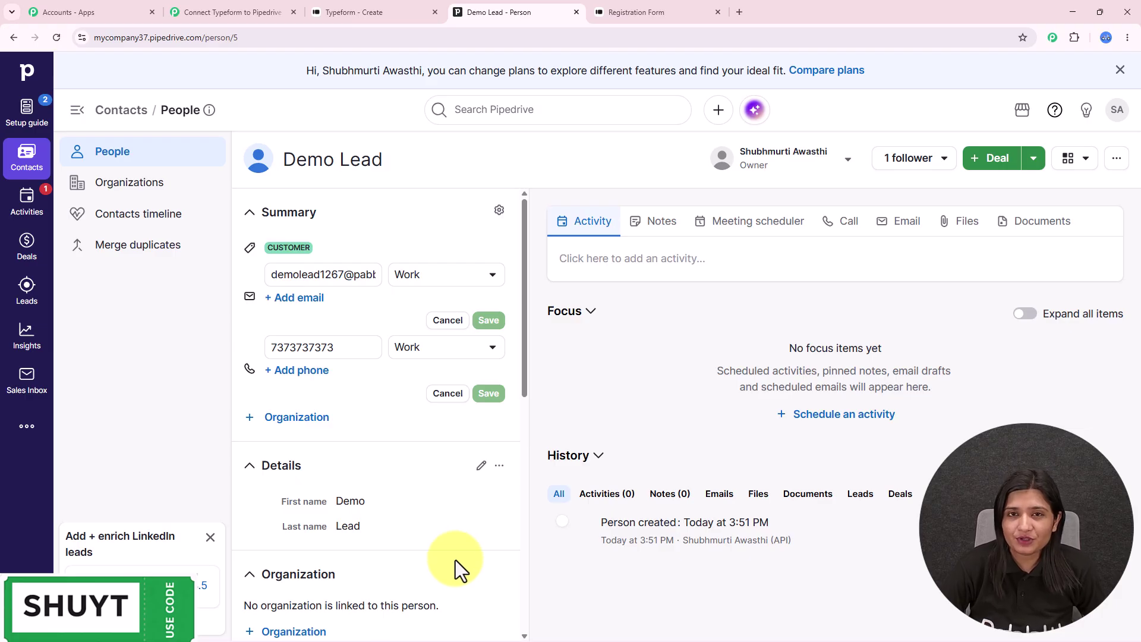
click(246, 10)
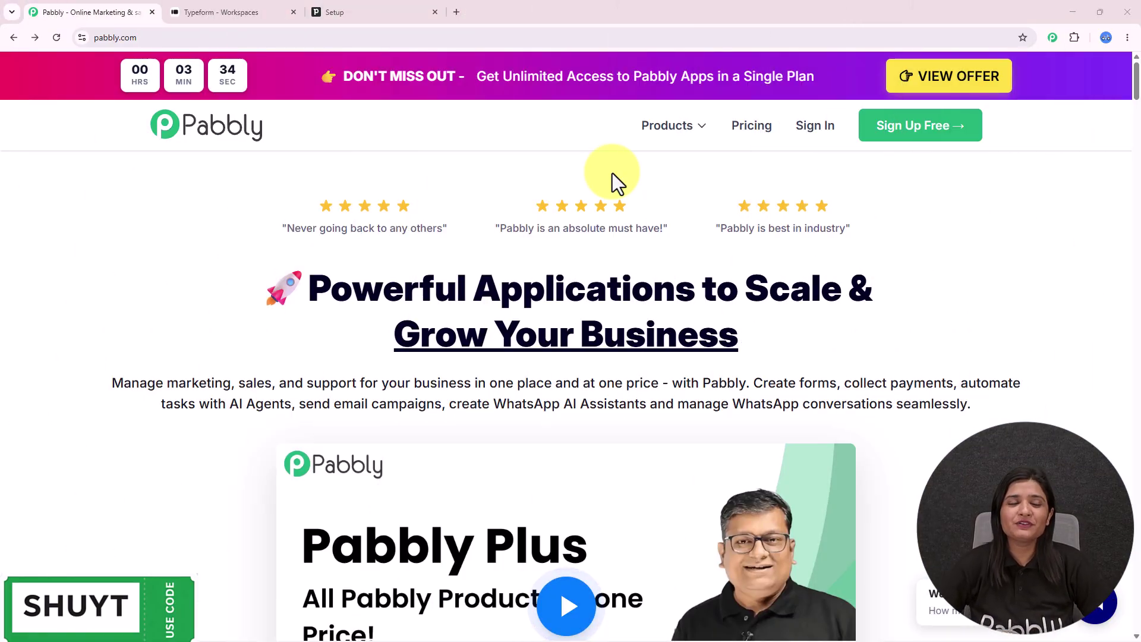
click(227, 4)
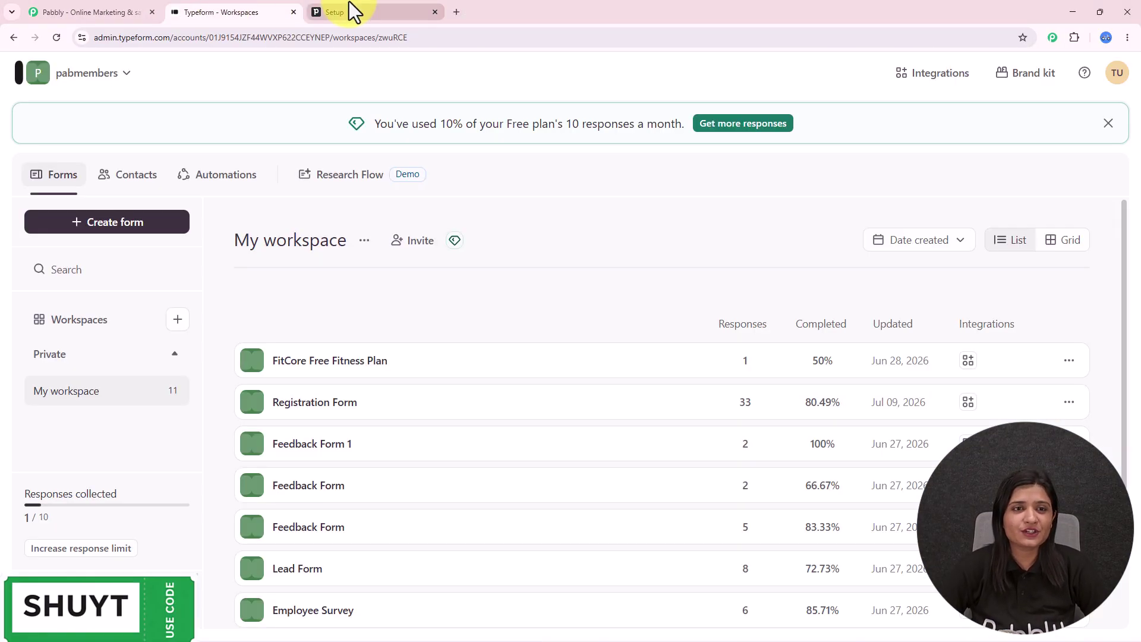
click(350, 3)
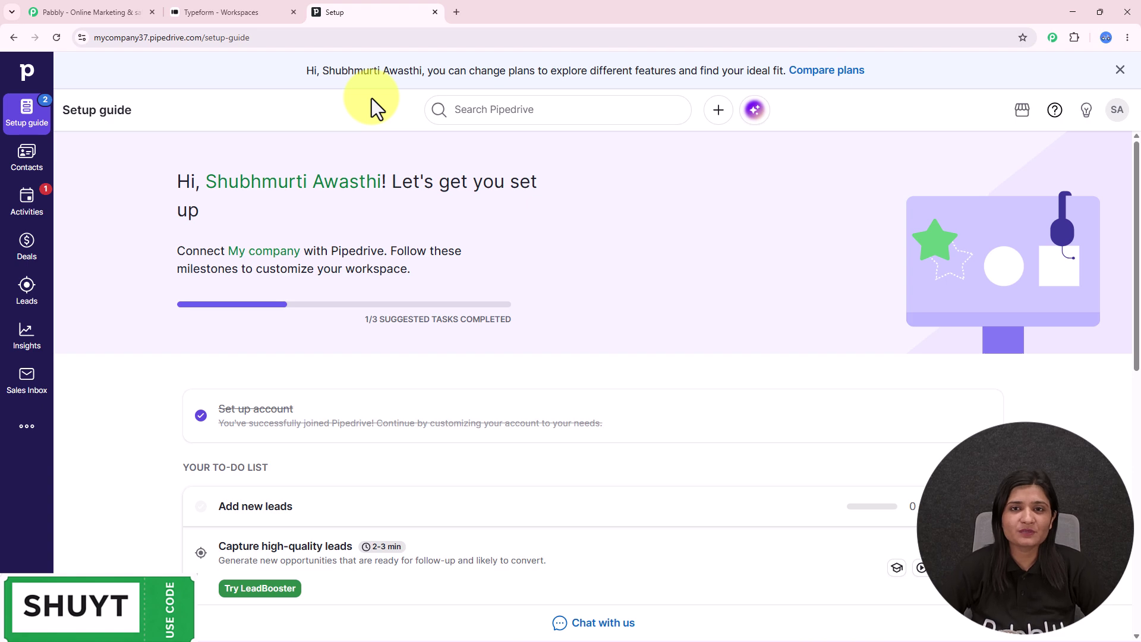
click(227, 6)
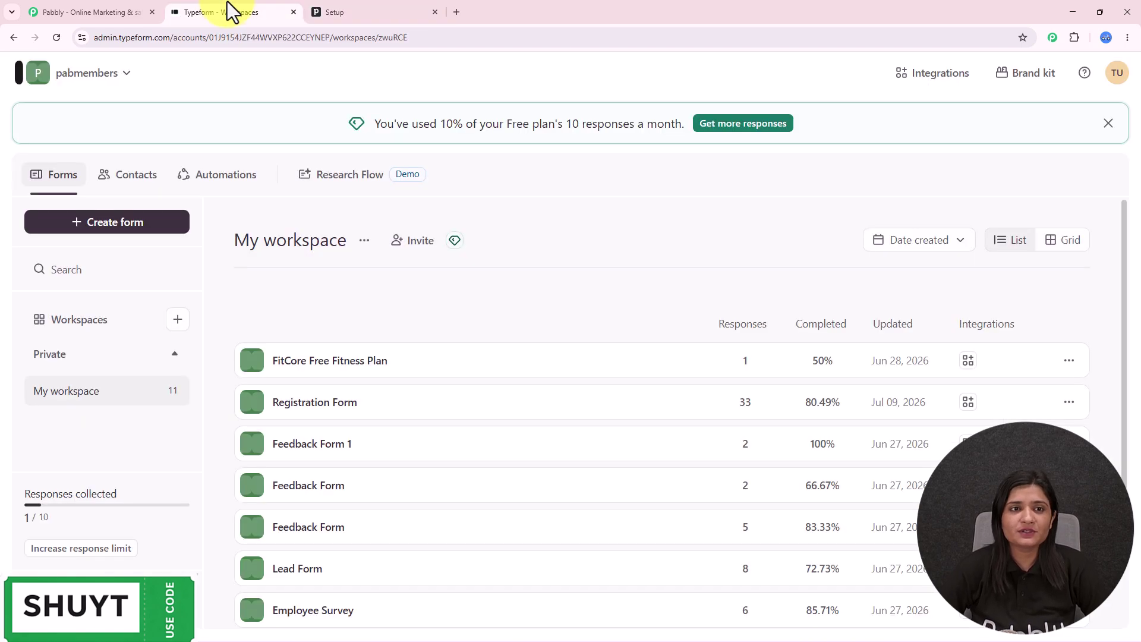
click(357, 4)
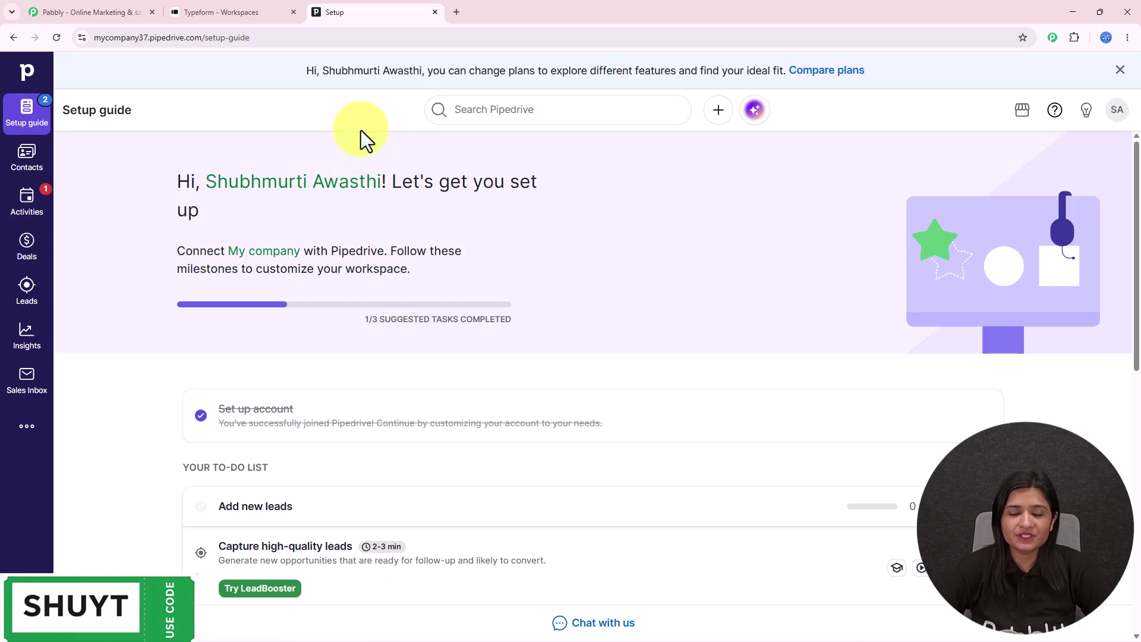
click(182, 9)
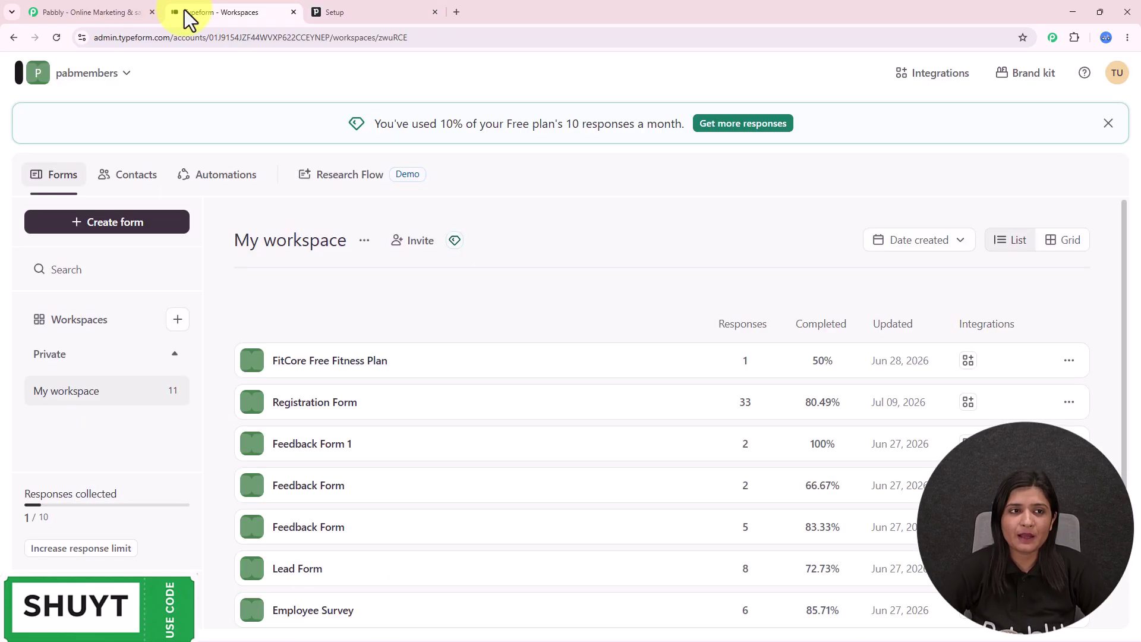
click(92, 11)
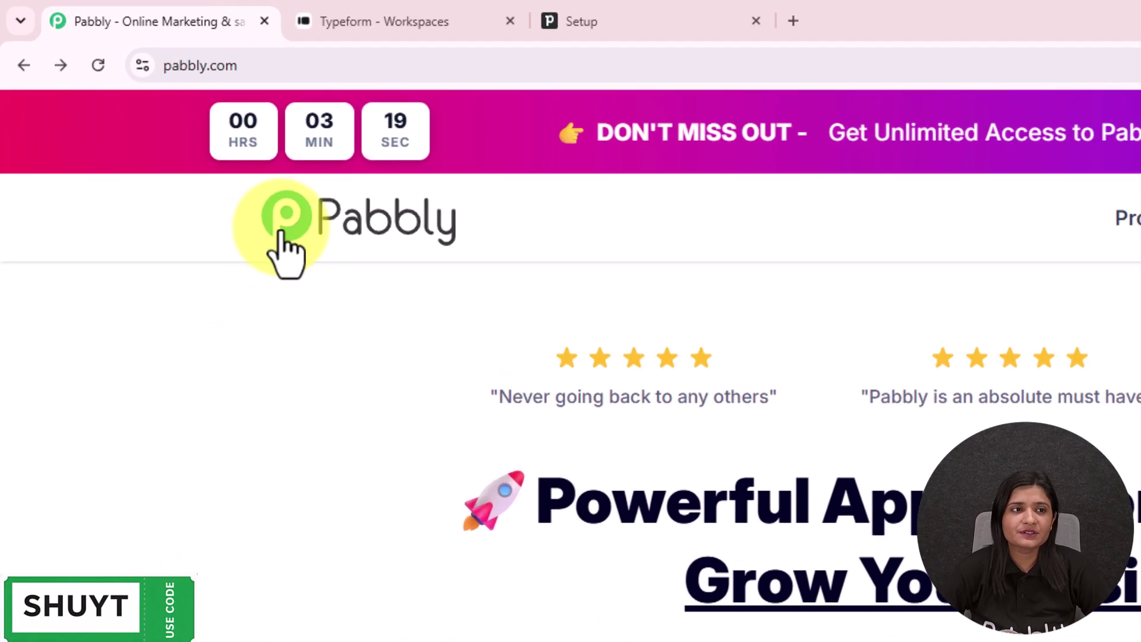
click(274, 64)
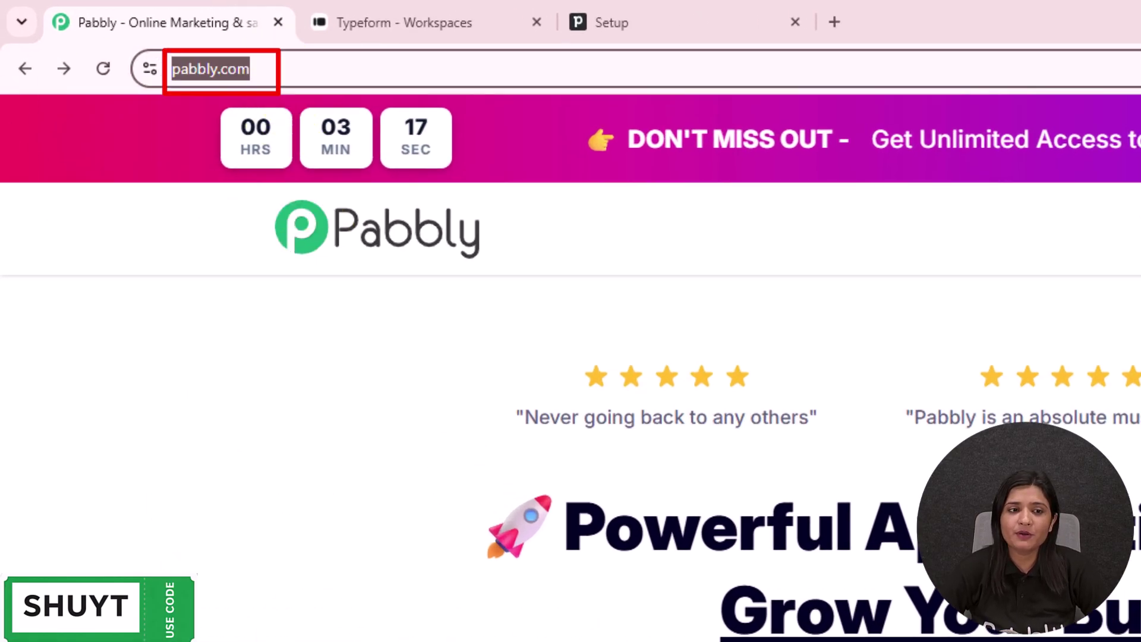
click(326, 624)
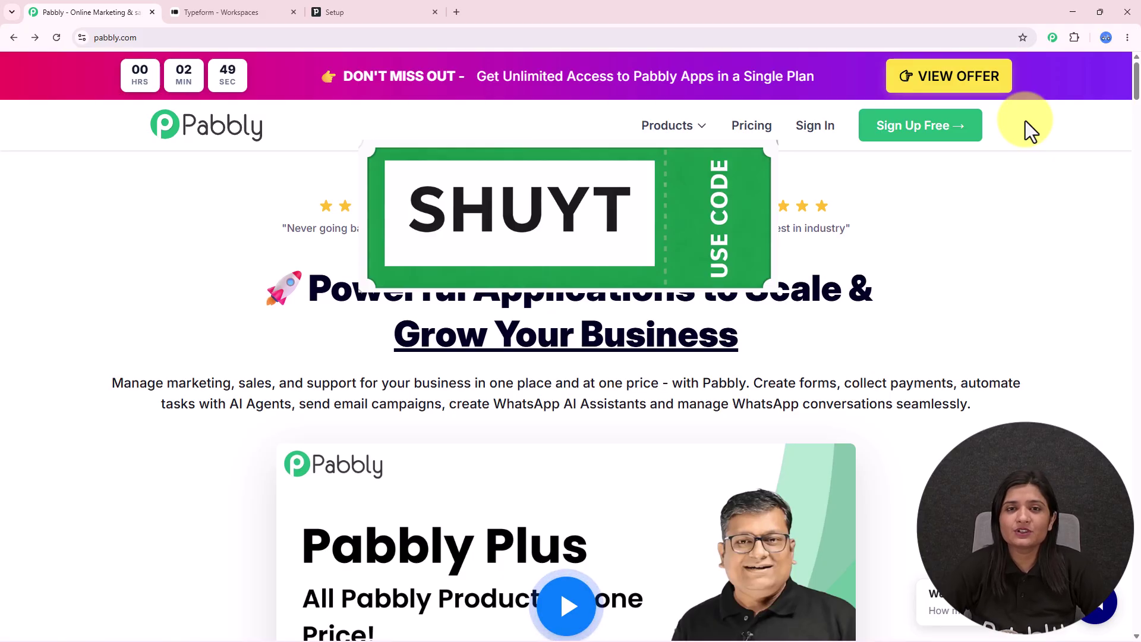
- Sign in to Pabbly and launch the Pabbly Connect dashboard from All Pabbly Apps
click(809, 126)
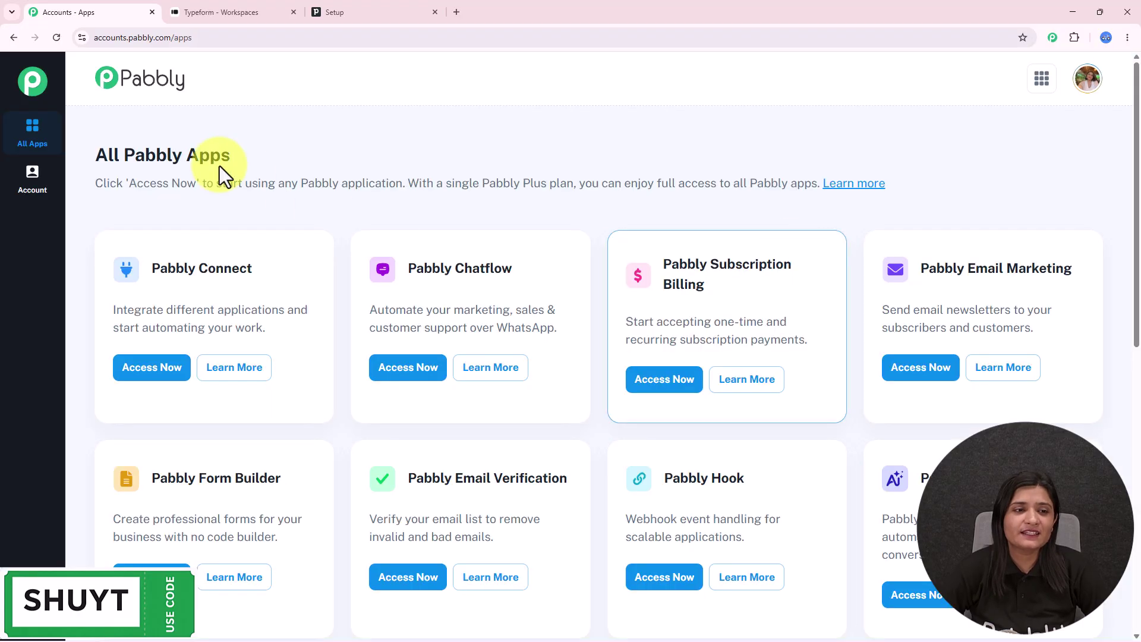
drag(94, 153, 334, 139)
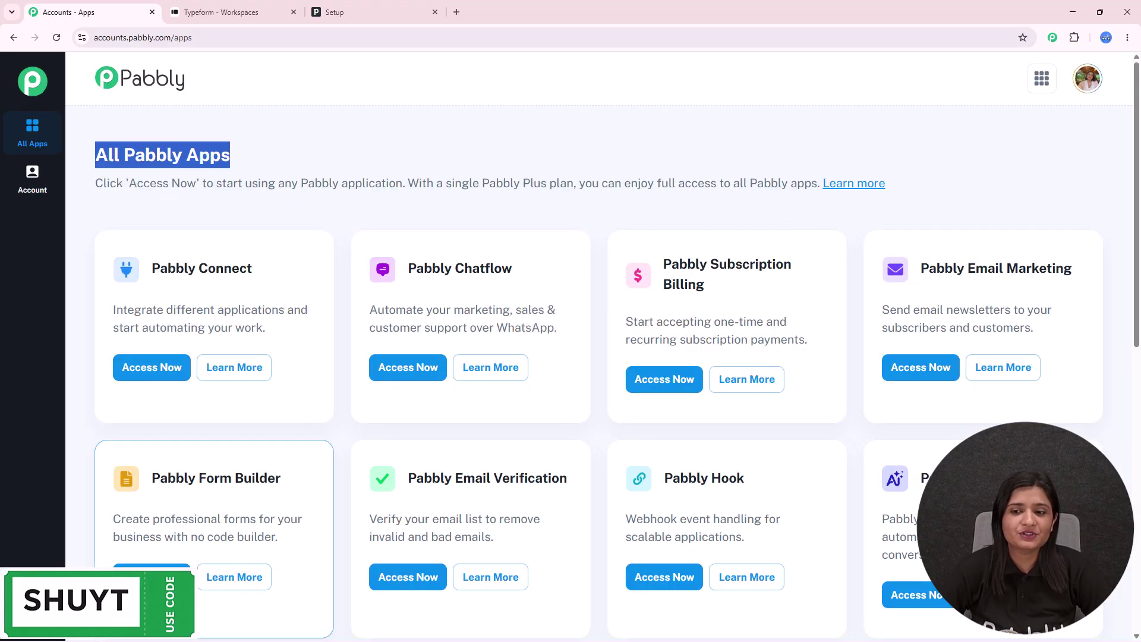
drag(147, 274, 328, 275)
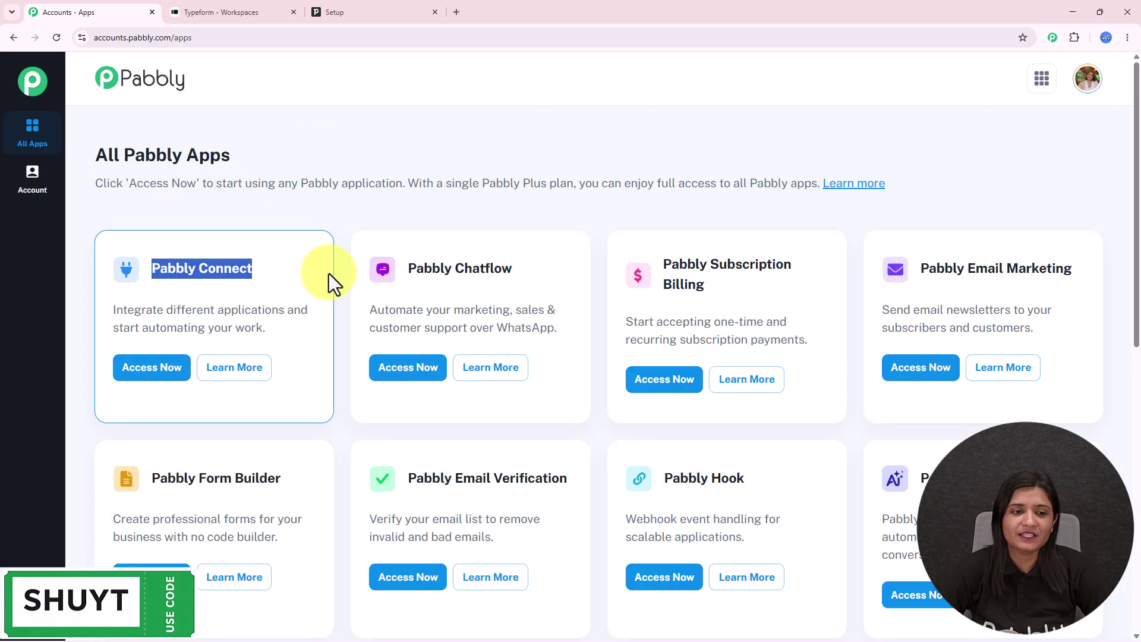
click(161, 373)
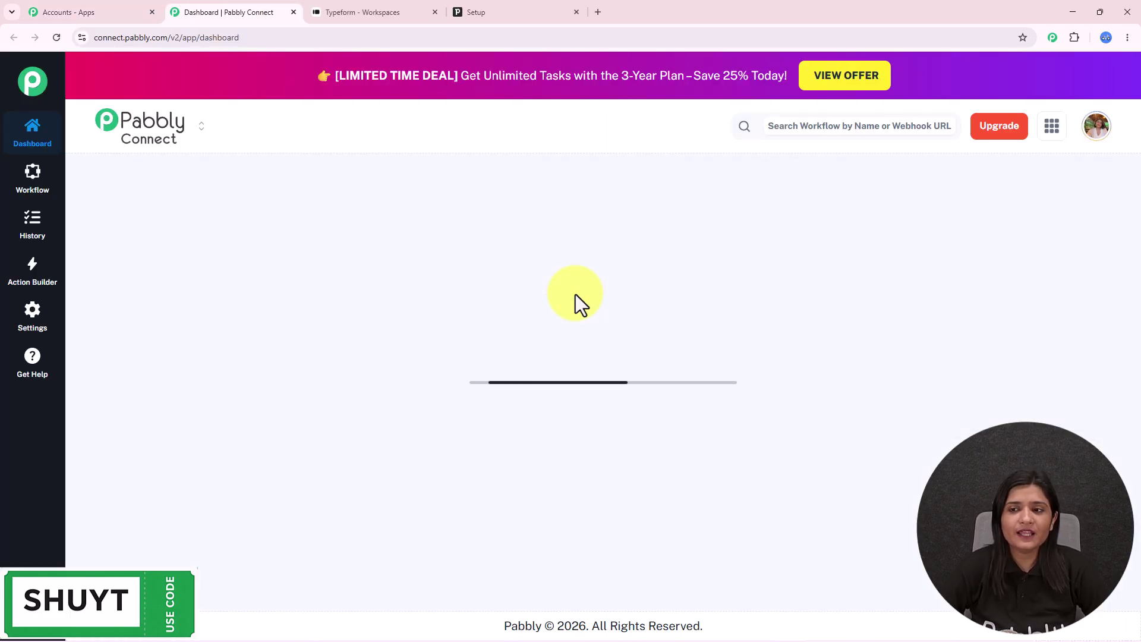
scroll(575, 343, down, 8)
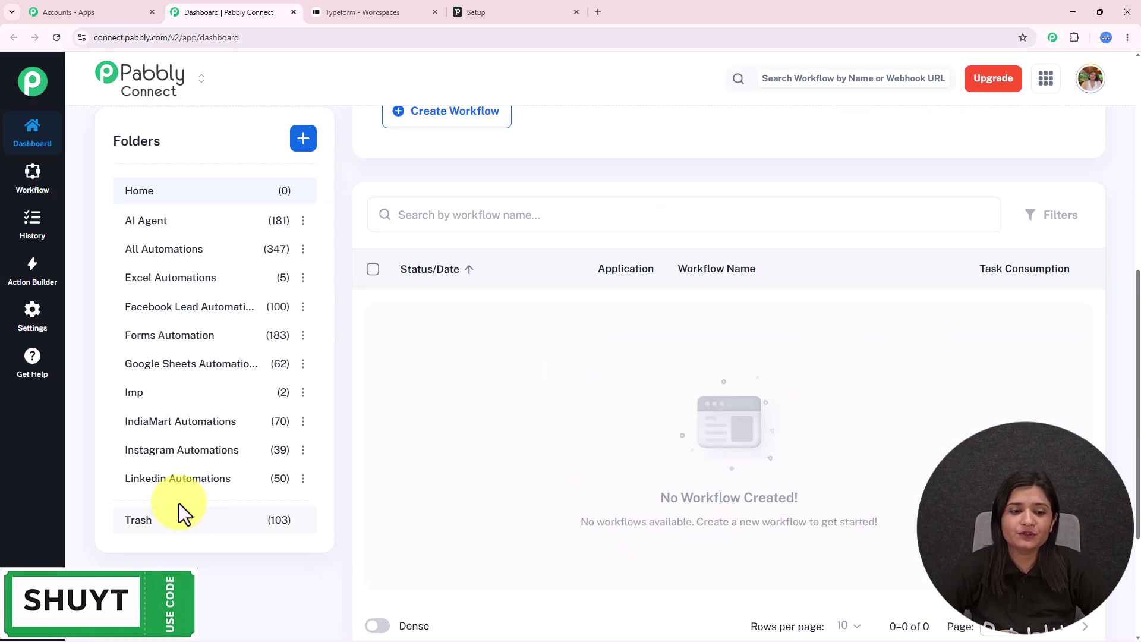
scroll(179, 504, up, 5)
scroll(324, 364, up, 3)
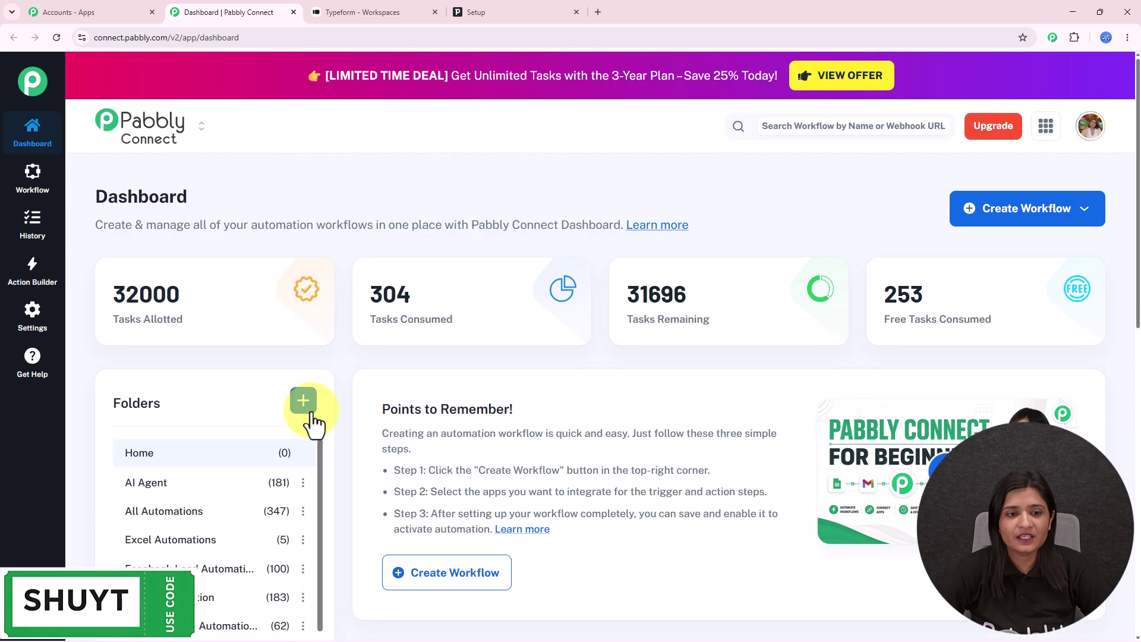
- Cancel the new-folder form and start a new workflow from scratch
click(304, 401)
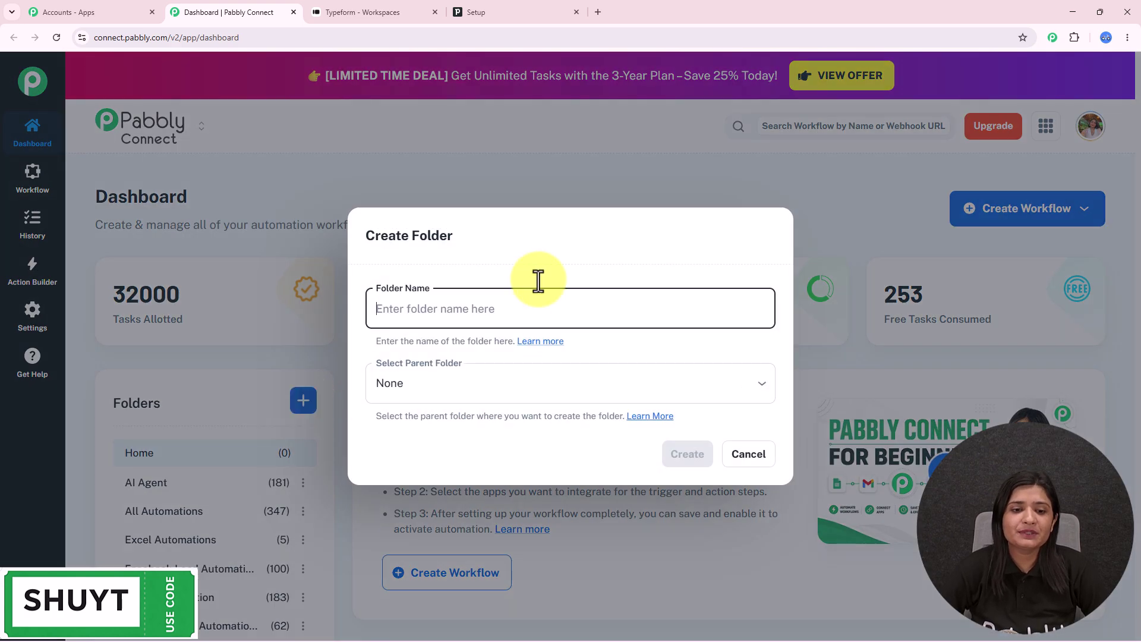
click(749, 454)
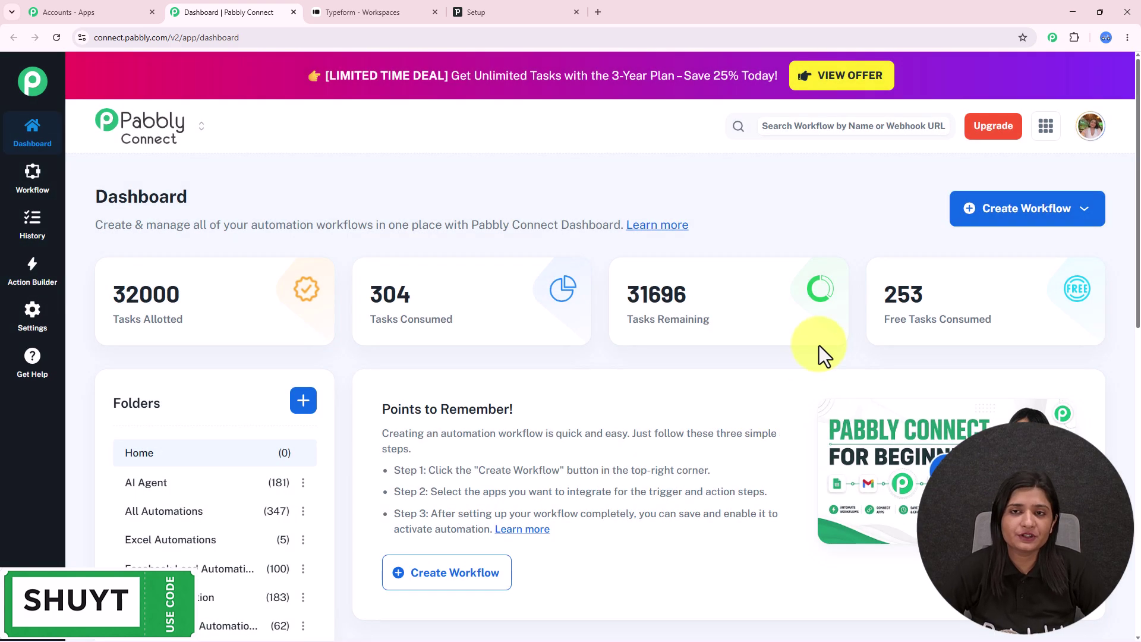
click(1022, 221)
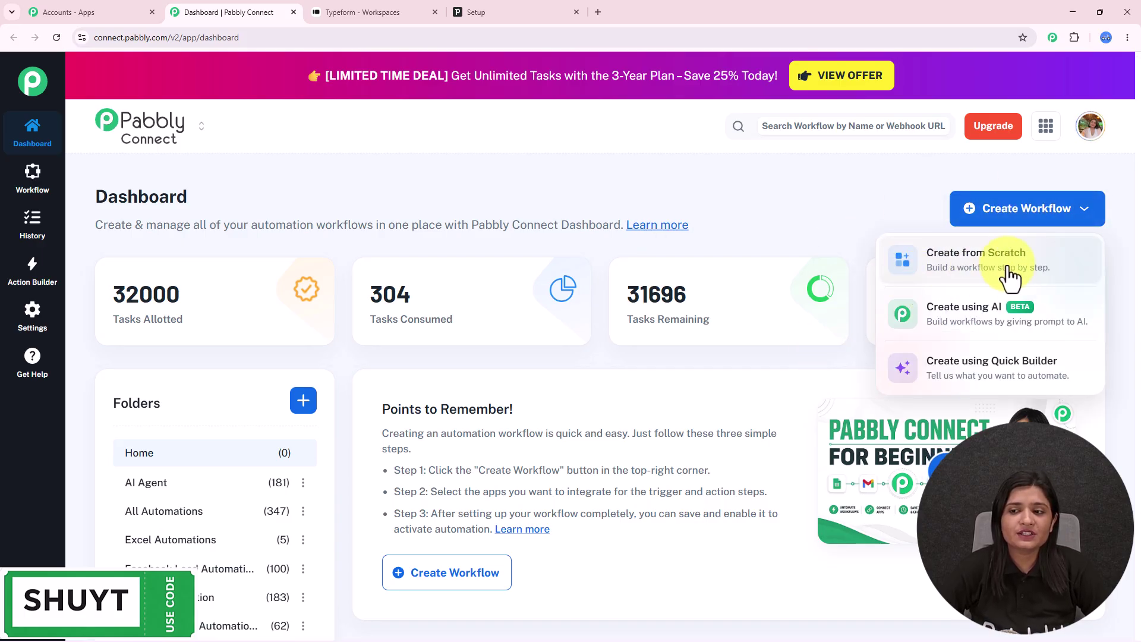
click(1005, 271)
- Name the workflow 'Connect Typeform to Pipedrive Automatically', file it under Forms Automation, and create it
text(Connect Typeform to Pipedrive Automatically)
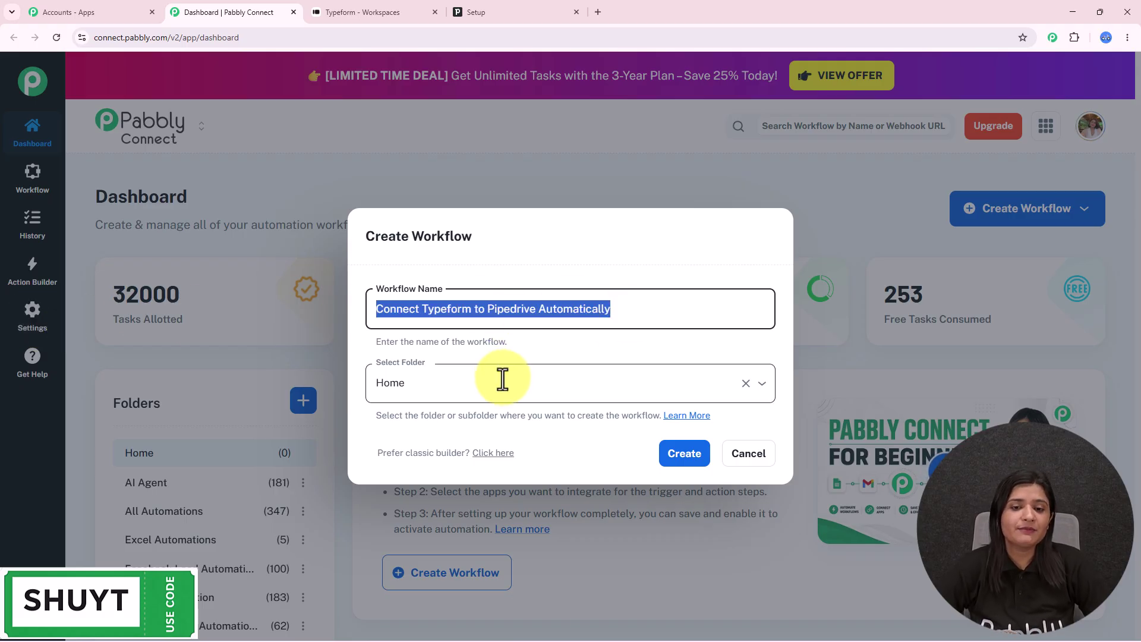
click(506, 385)
scroll(542, 306, down, 5)
scroll(544, 294, up, 5)
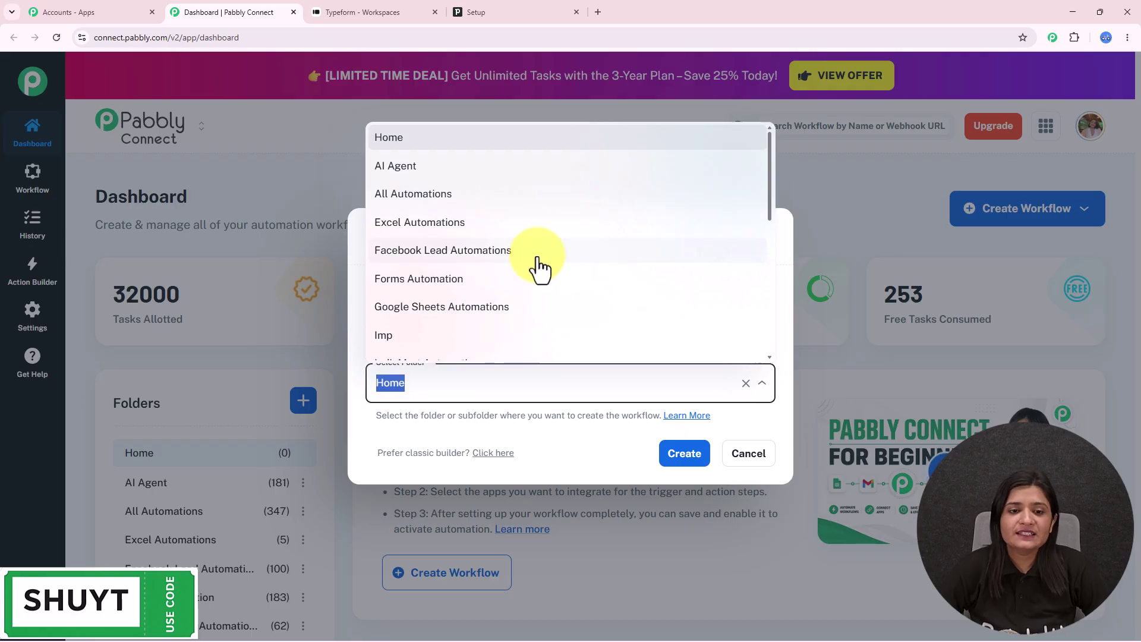
click(533, 280)
click(565, 385)
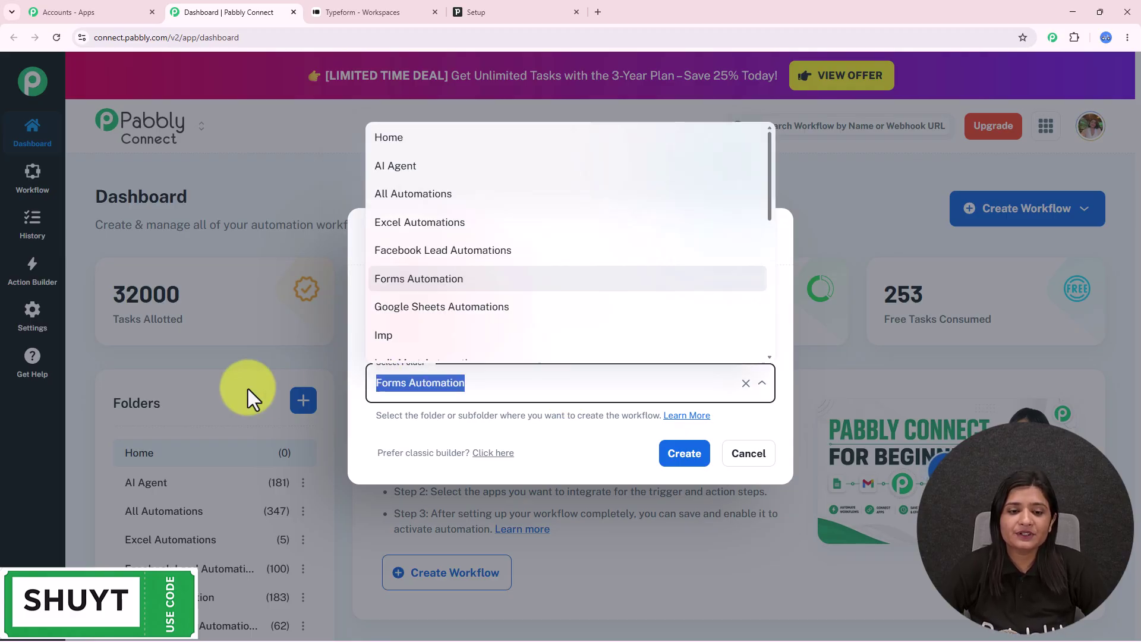
click(678, 453)
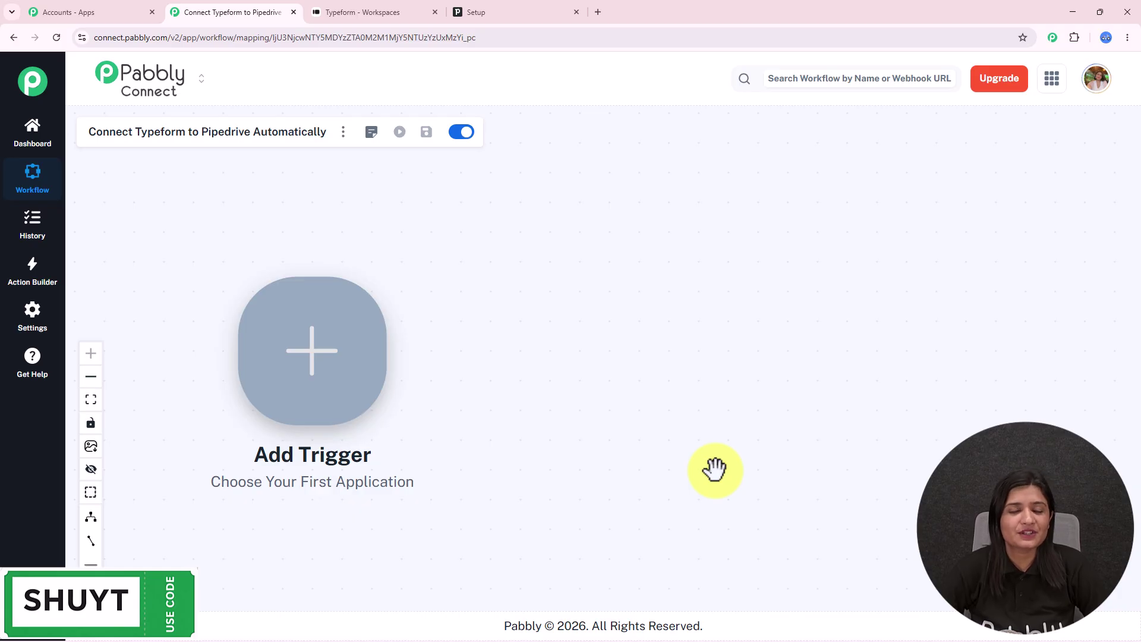
- Look over the Typeform Registration Form and the Pipedrive setup guide before returning to the workflow
click(373, 11)
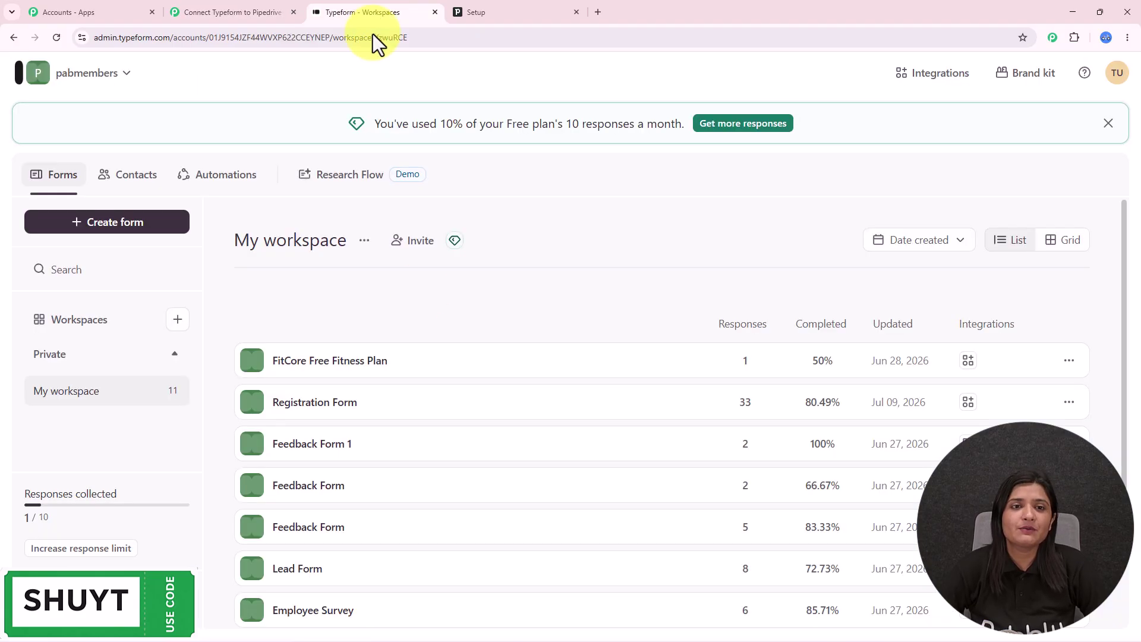
scroll(404, 300, down, 2)
click(309, 299)
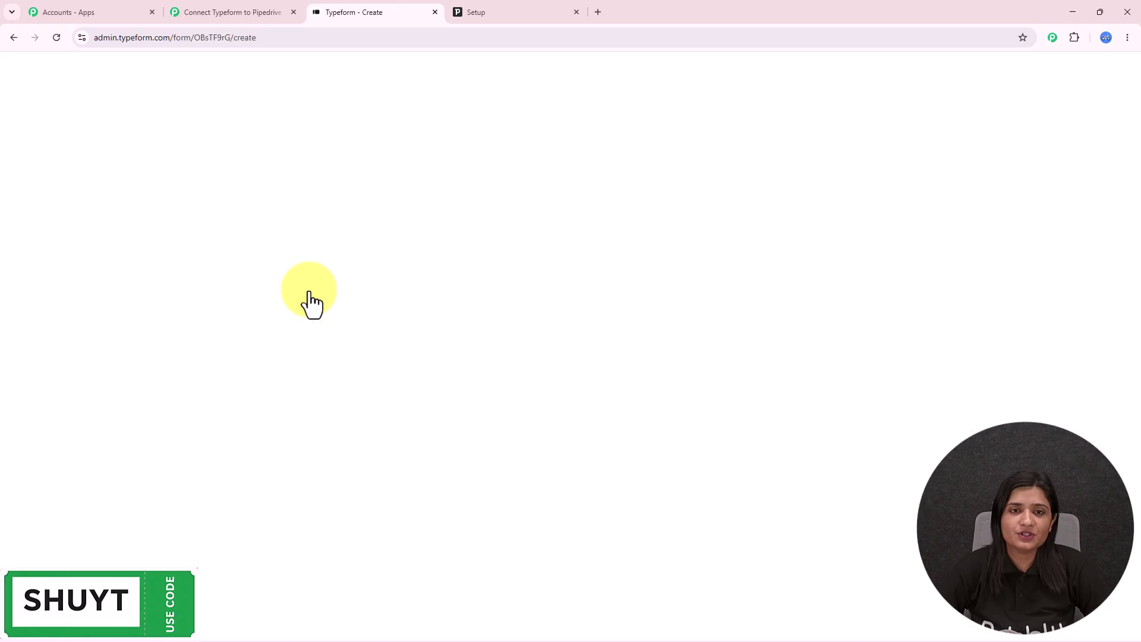
click(501, 9)
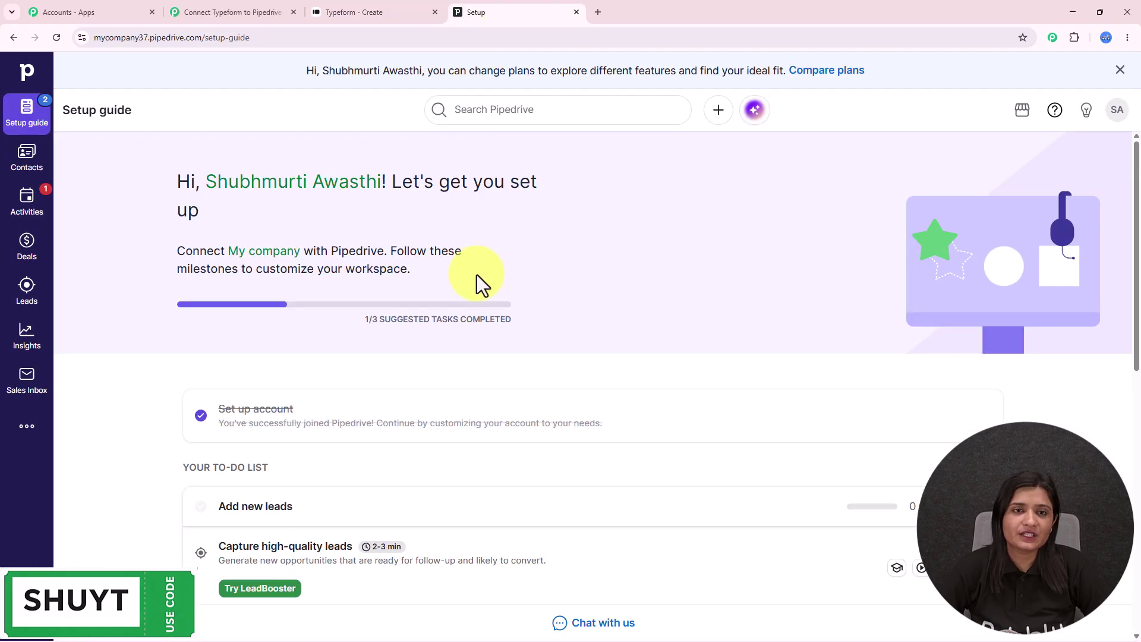
click(359, 12)
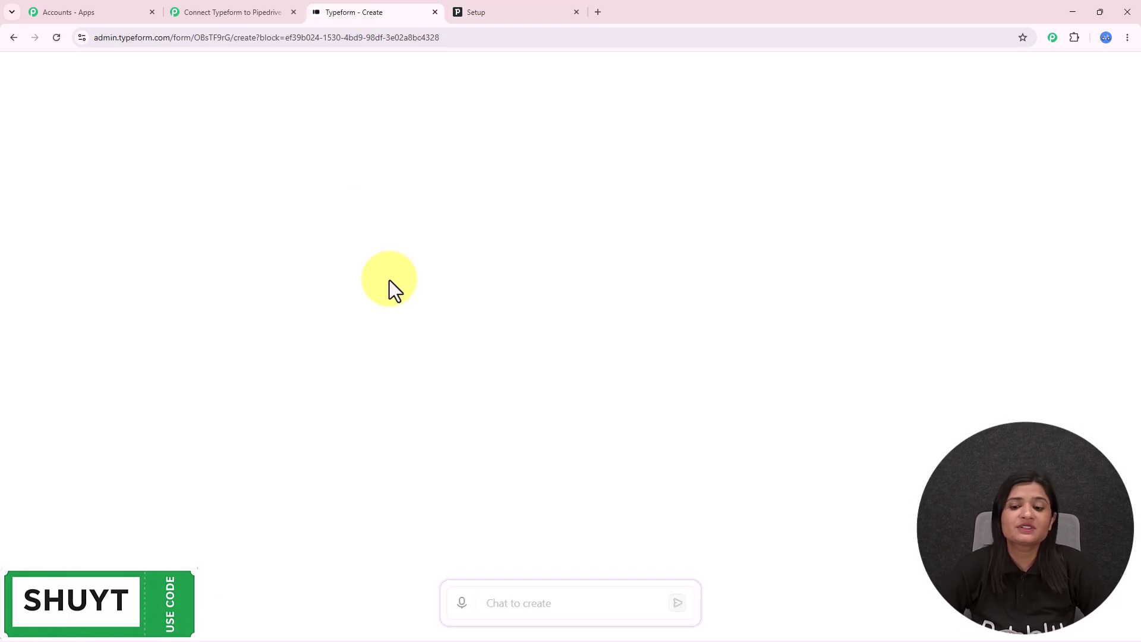
click(243, 11)
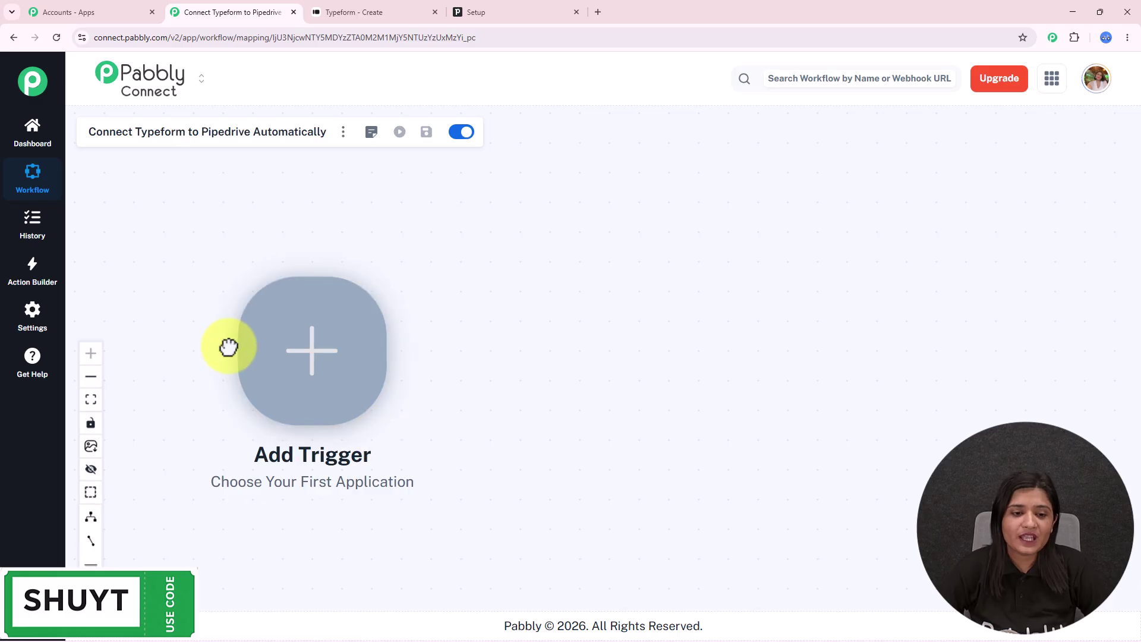
- Set the workflow trigger to Typeform with the New Entry event
click(277, 361)
click(667, 144)
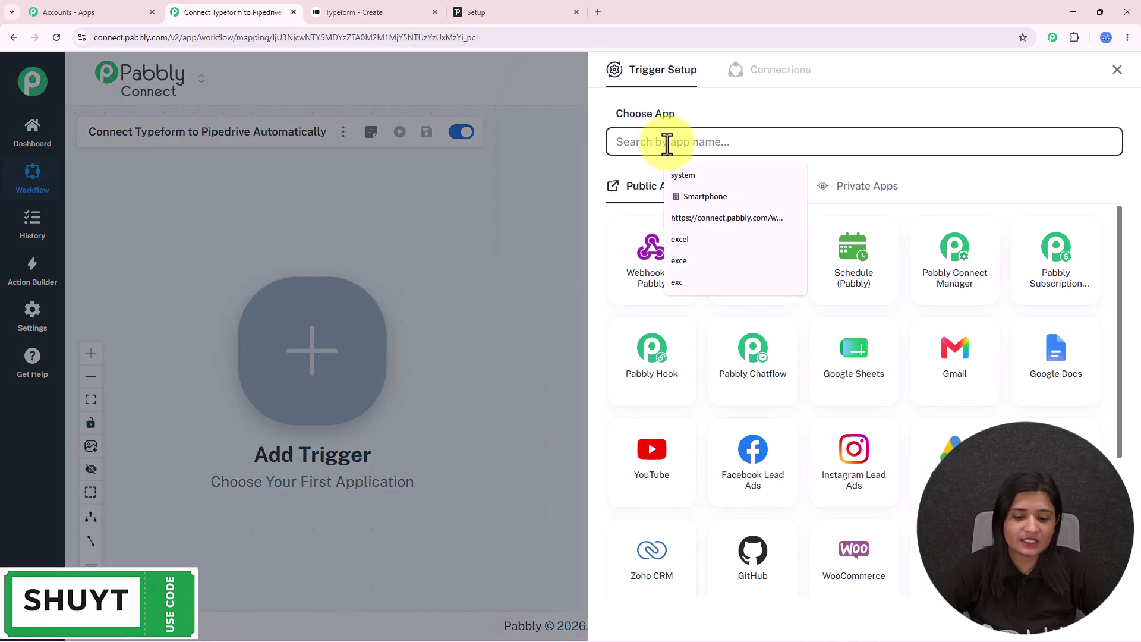
text(Typeform)
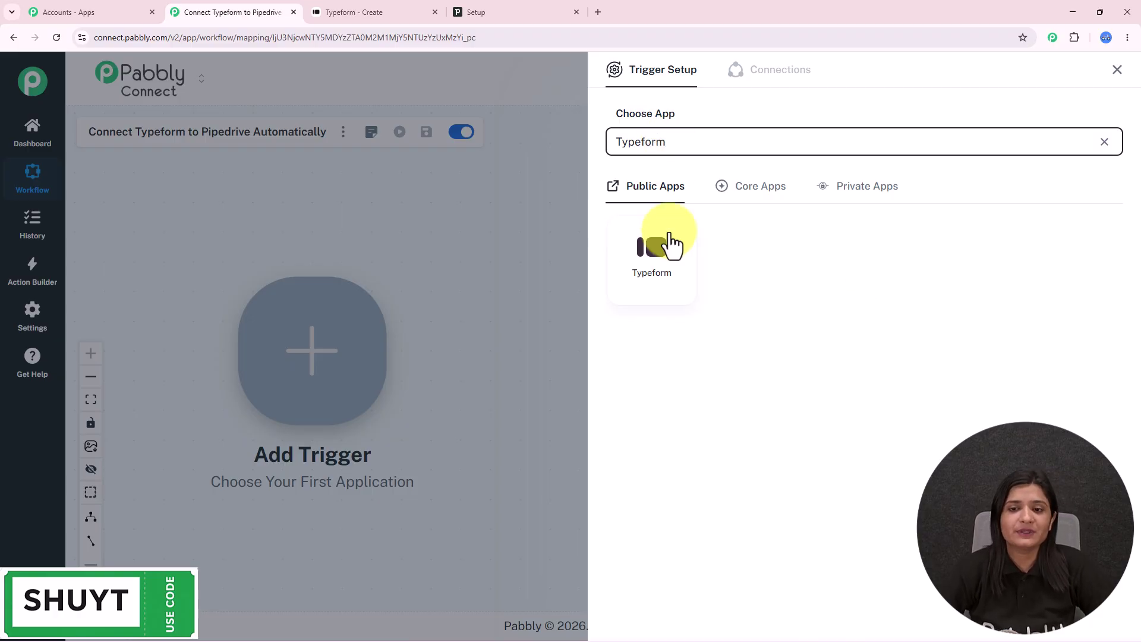
click(669, 242)
click(672, 203)
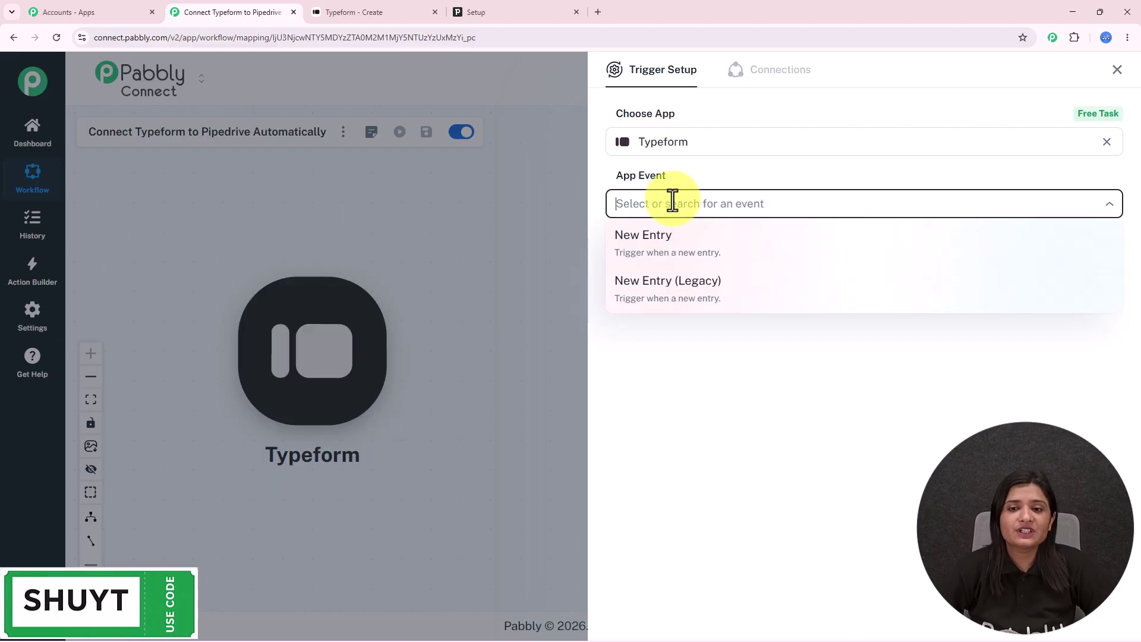
click(680, 253)
- Add a new Typeform connection and authorize Pabbly Connect's access to the account
click(676, 253)
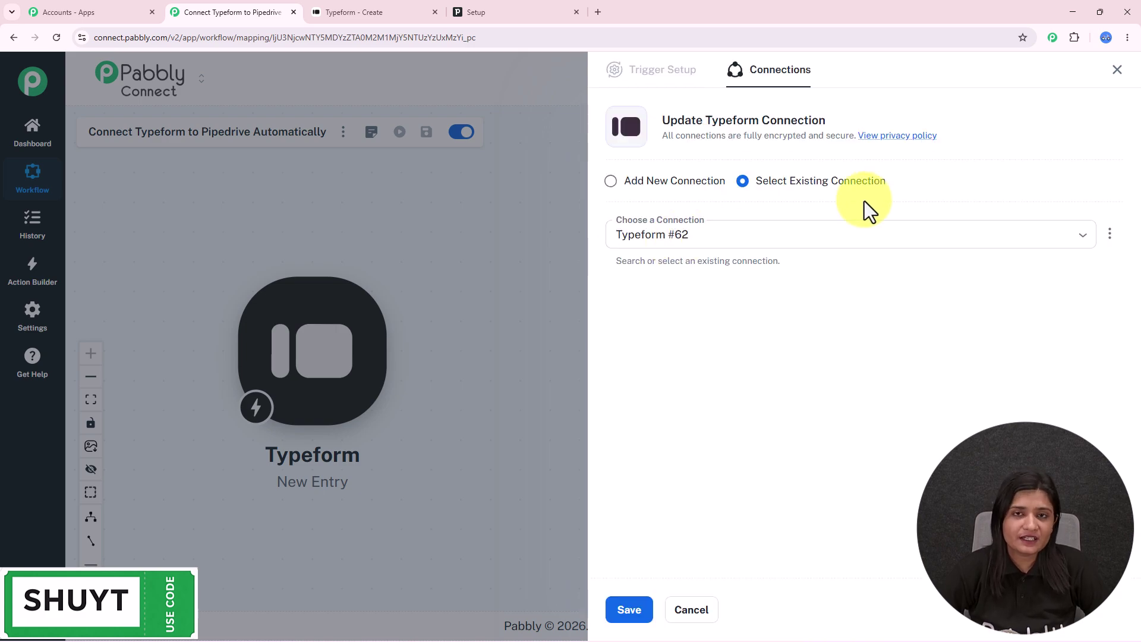
click(683, 182)
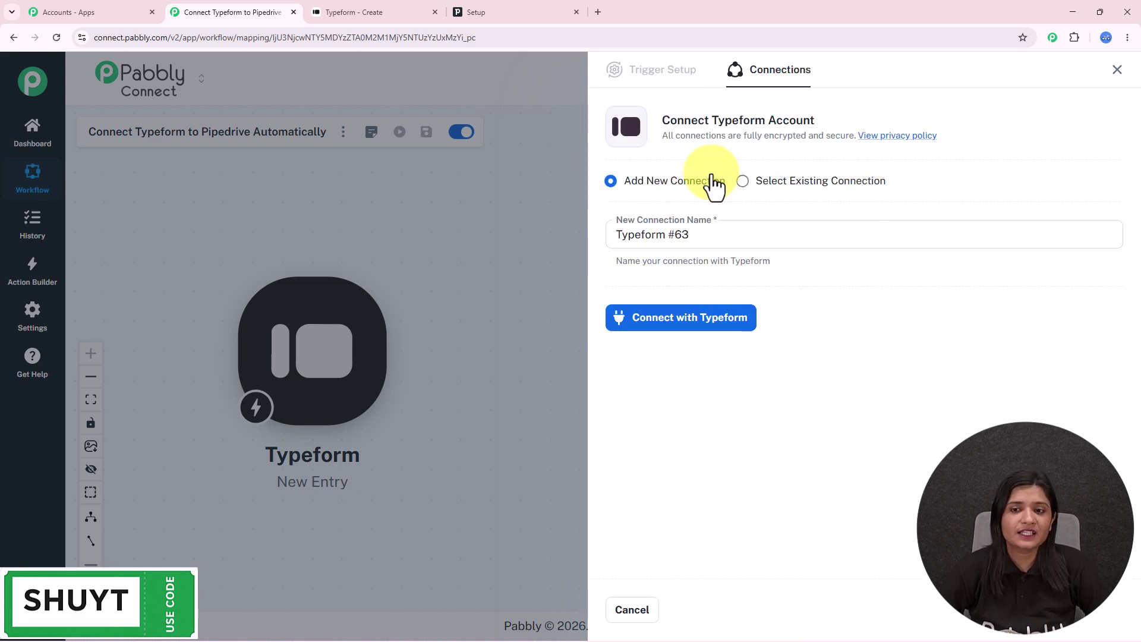
click(626, 324)
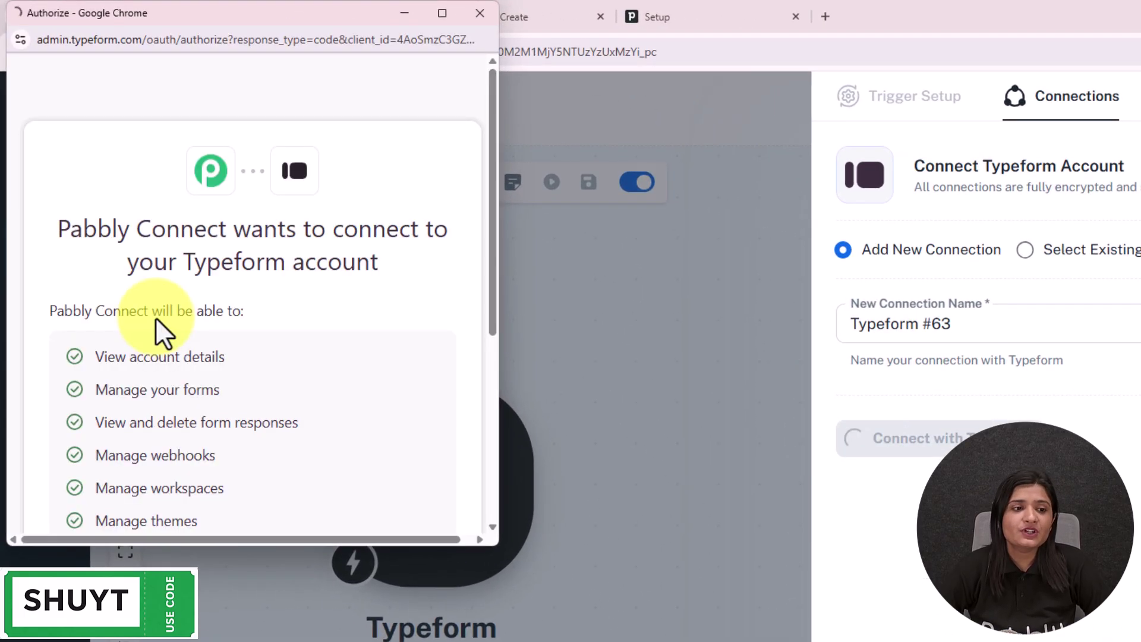
scroll(155, 316, down, 5)
click(420, 351)
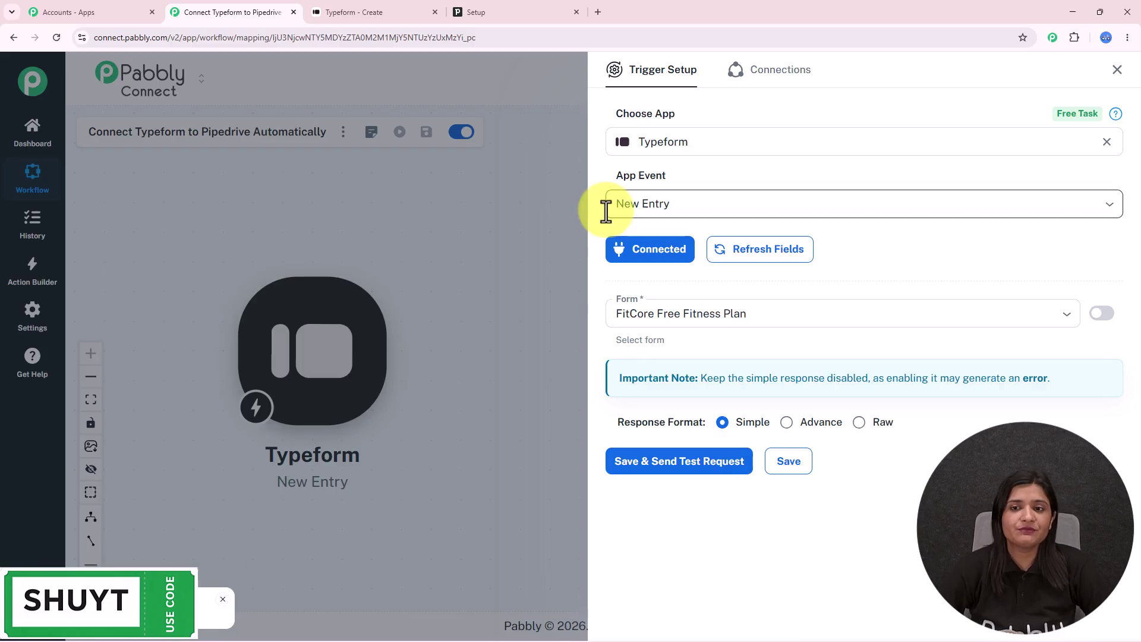
- Choose Registration Form as the trigger form, save and send a test request, then return to Typeform
click(791, 320)
scroll(795, 410, down, 2)
scroll(792, 415, up, 2)
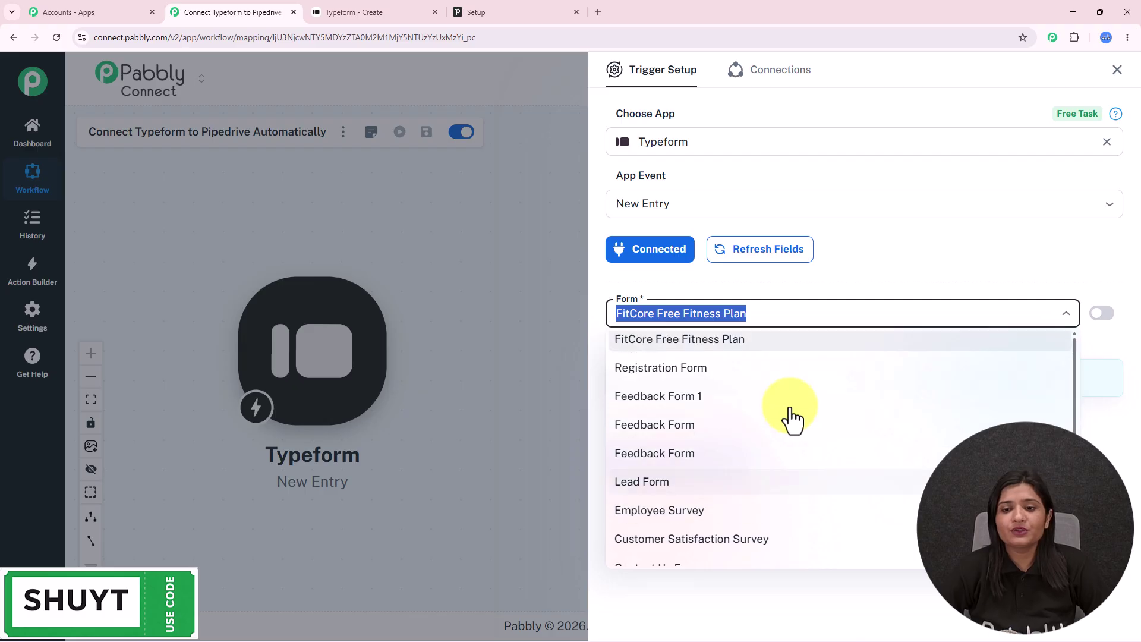
click(700, 381)
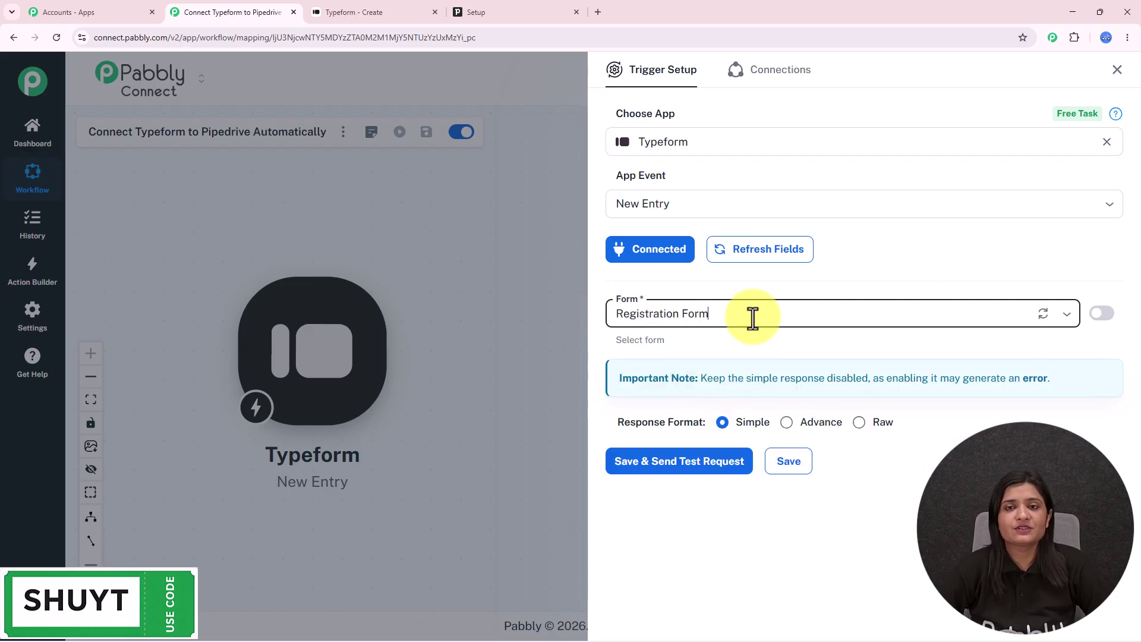
click(624, 462)
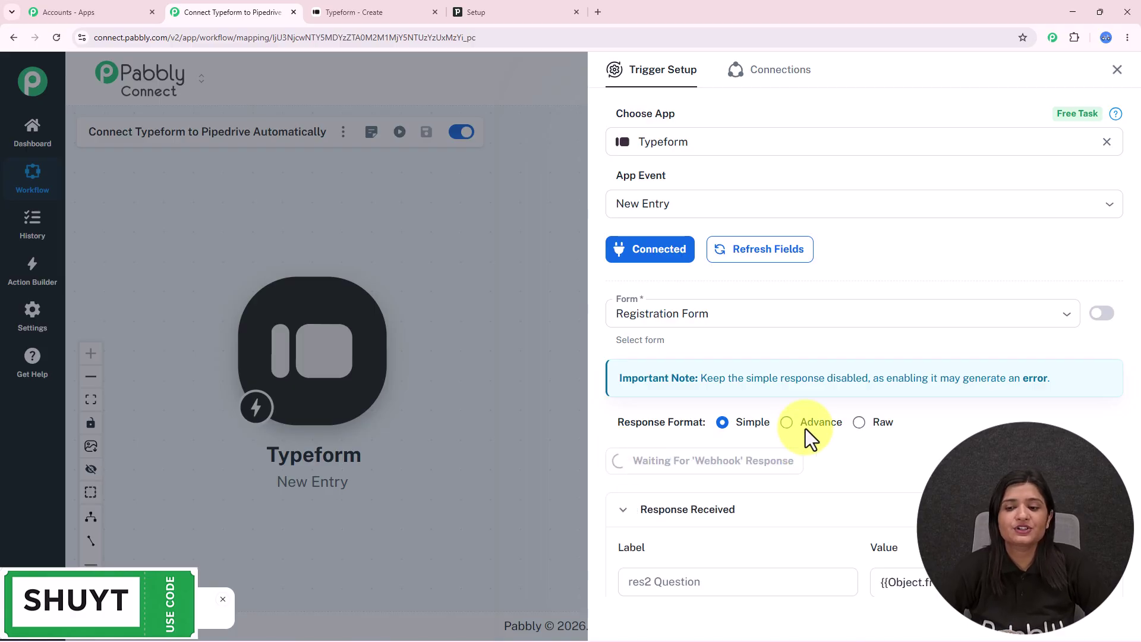
scroll(897, 386, down, 3)
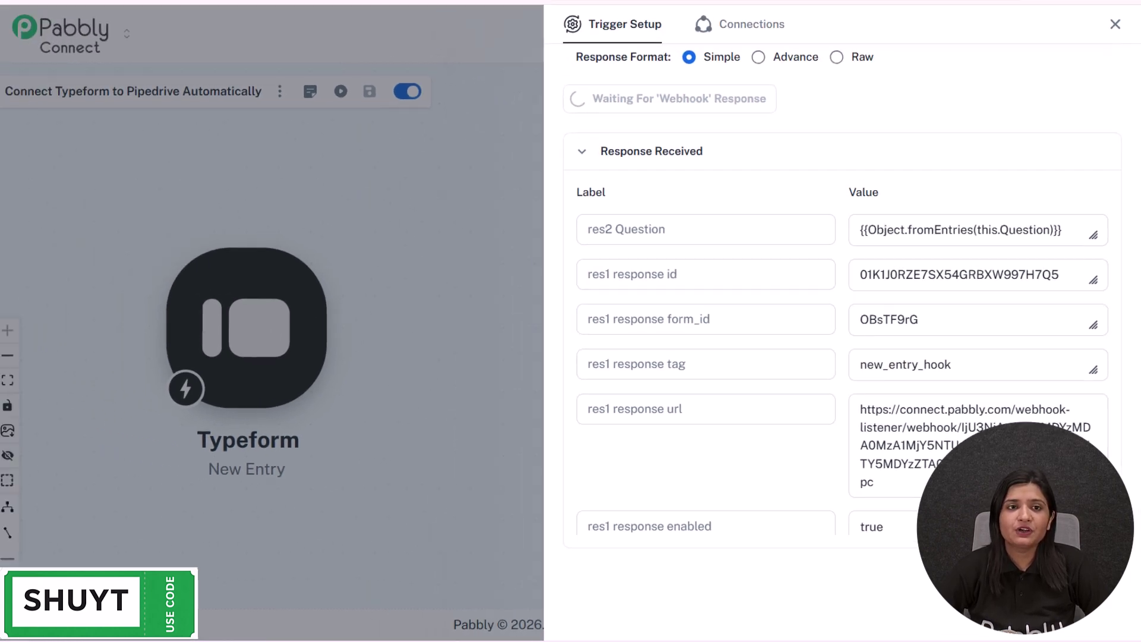
click(337, 6)
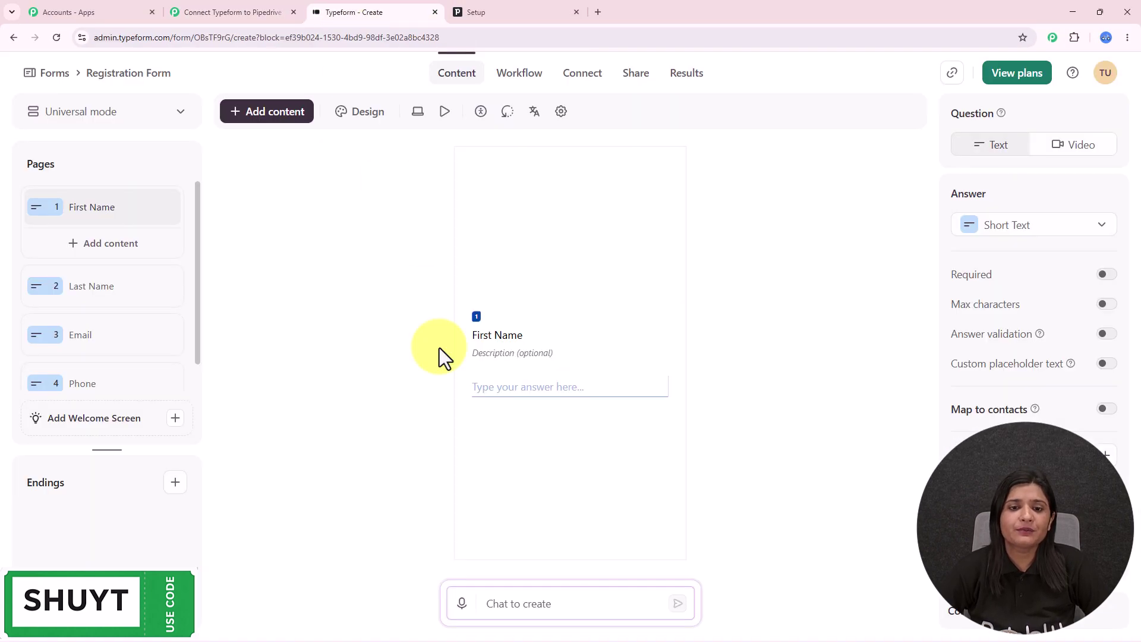
- Copy the Registration Form's public link and load the live form in a new tab
click(951, 73)
click(598, 11)
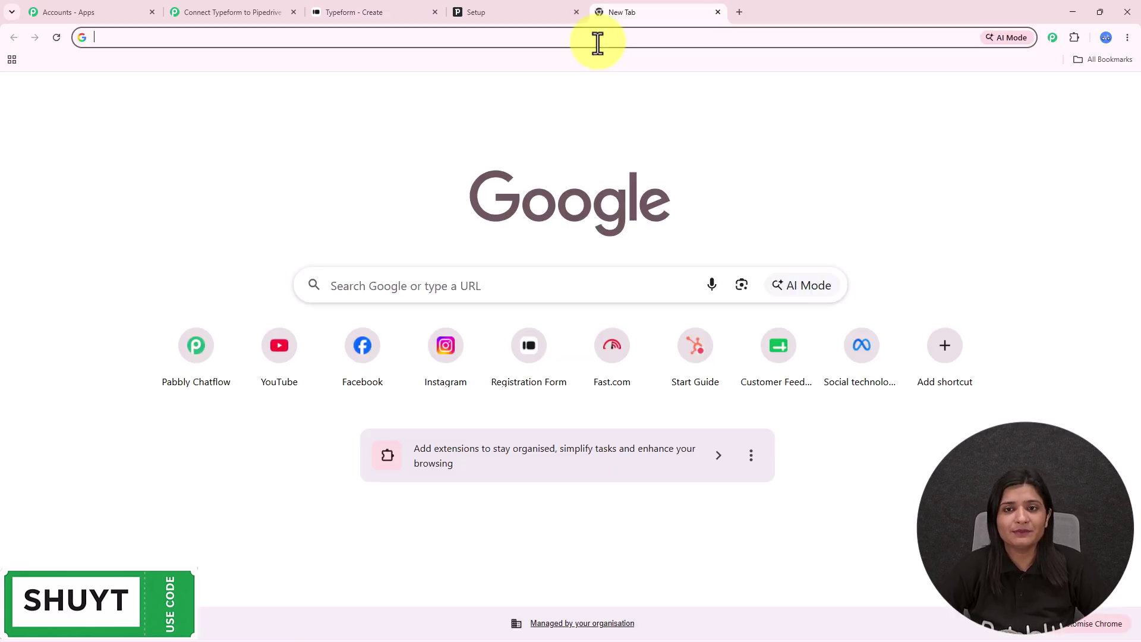
click(598, 39)
key(ctrl+v)
key(Return)
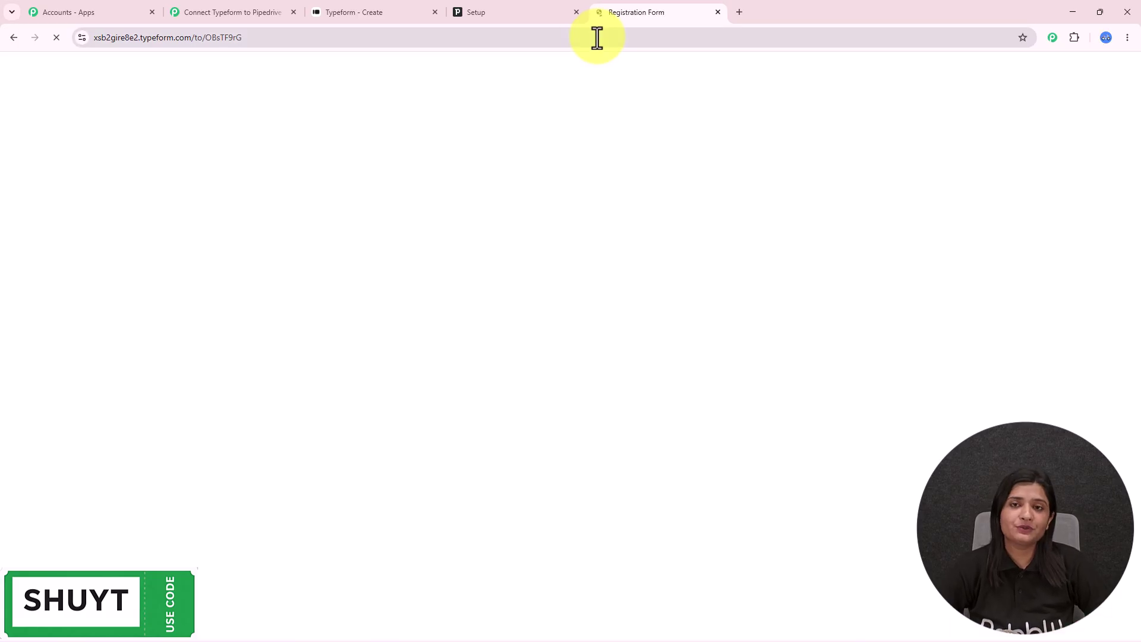
click(214, 11)
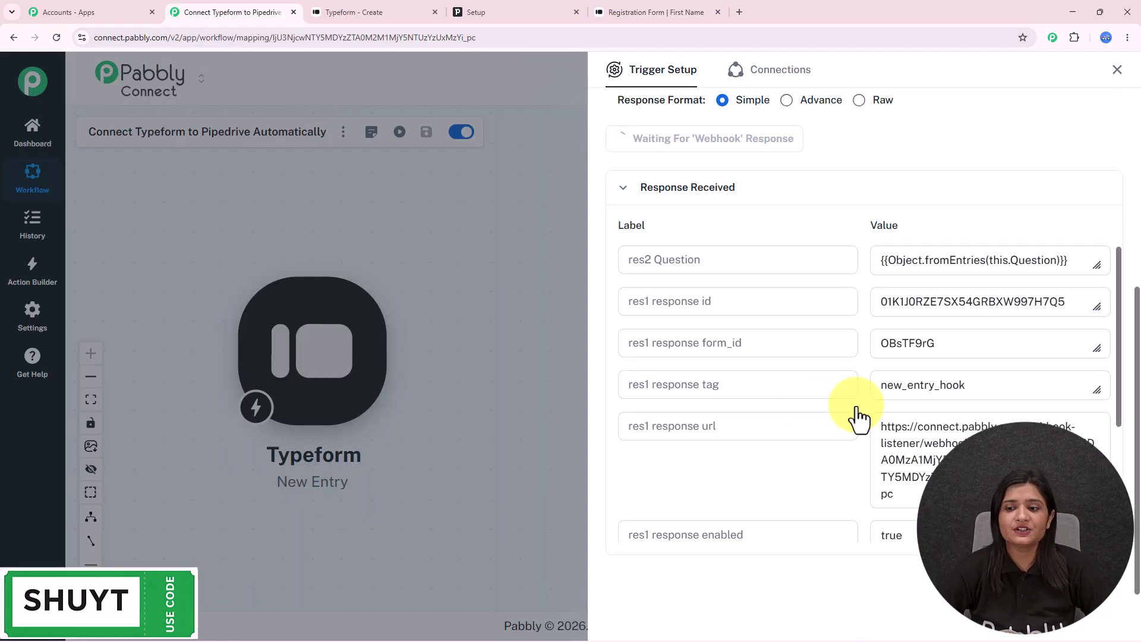
click(650, 3)
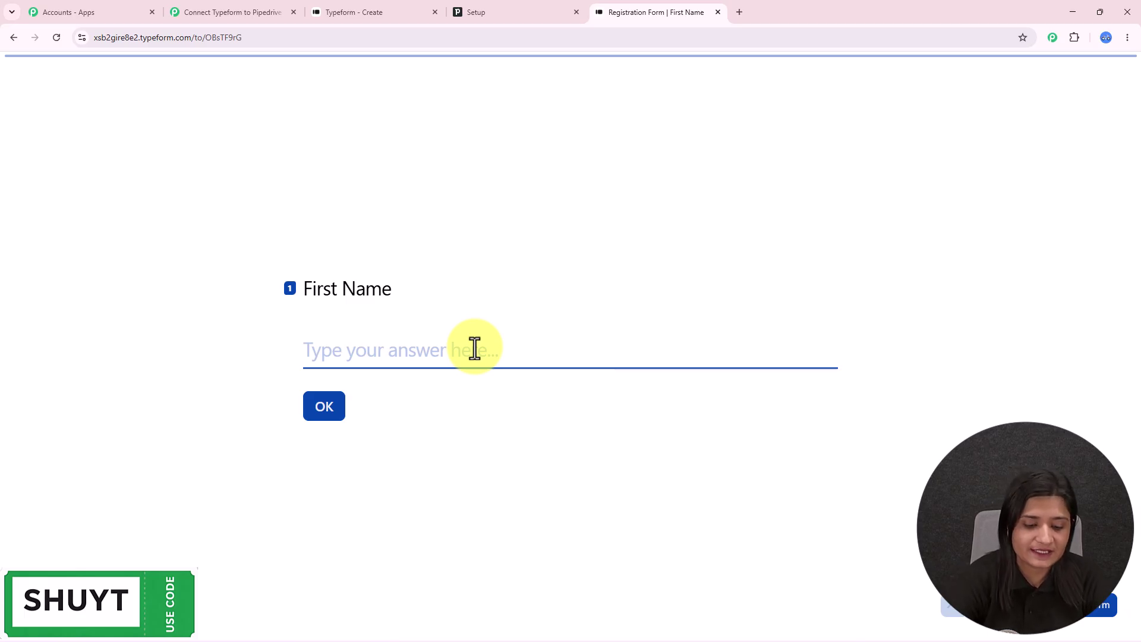
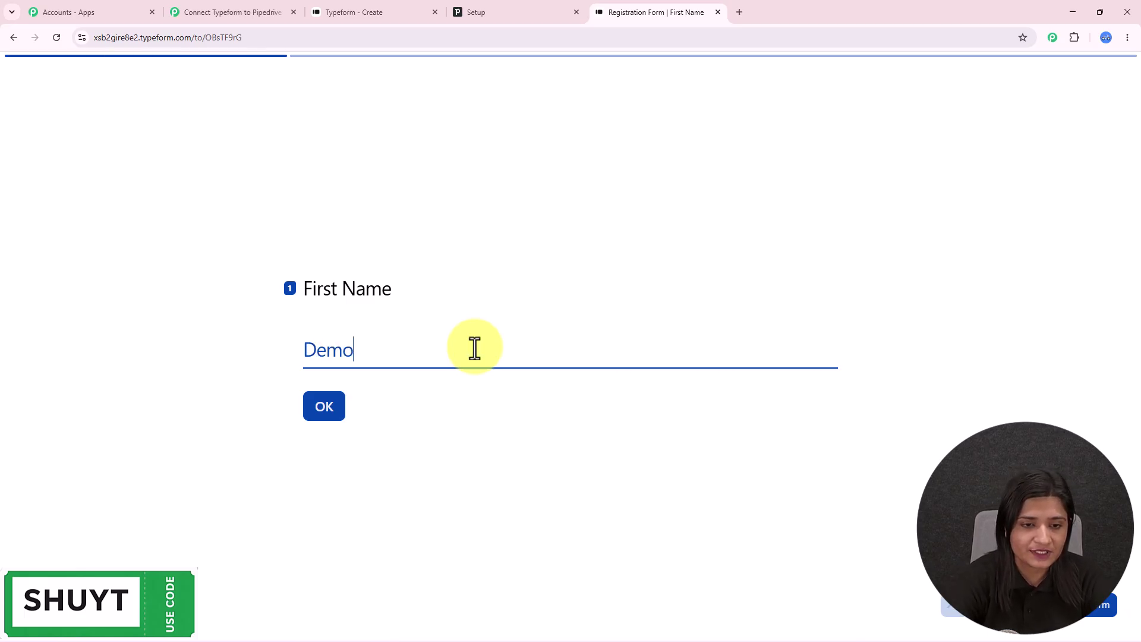
- Fill in first name Demo, last name Lead, an email and a phone number, then submit
key(Return)
key(BackSpace)
key(BackSpace)
key(BackSpace)
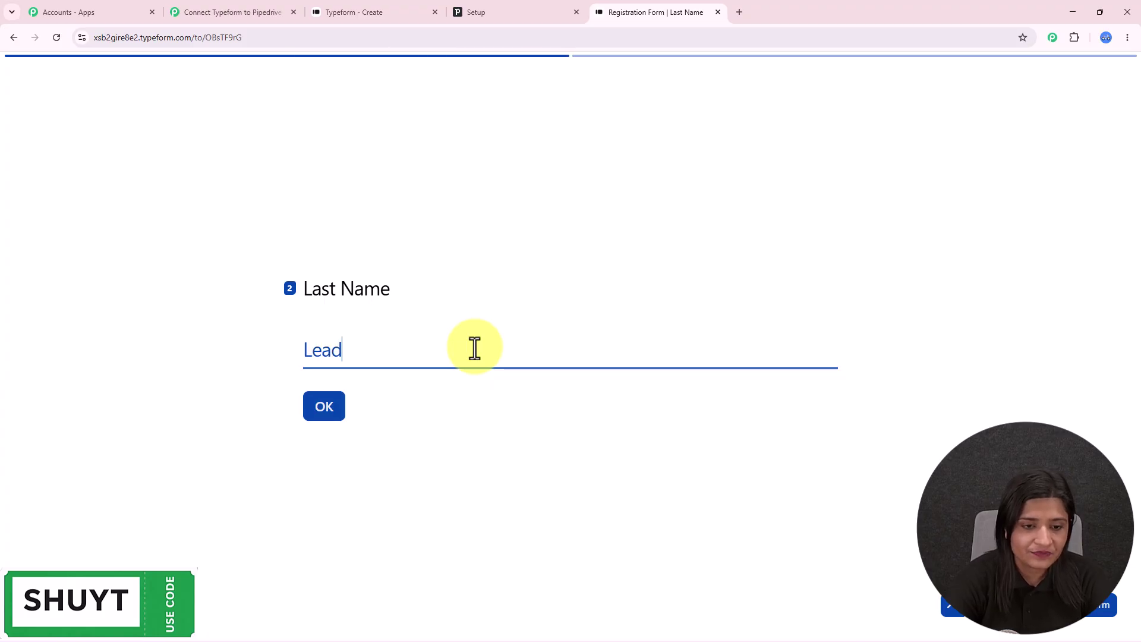
key(Return)
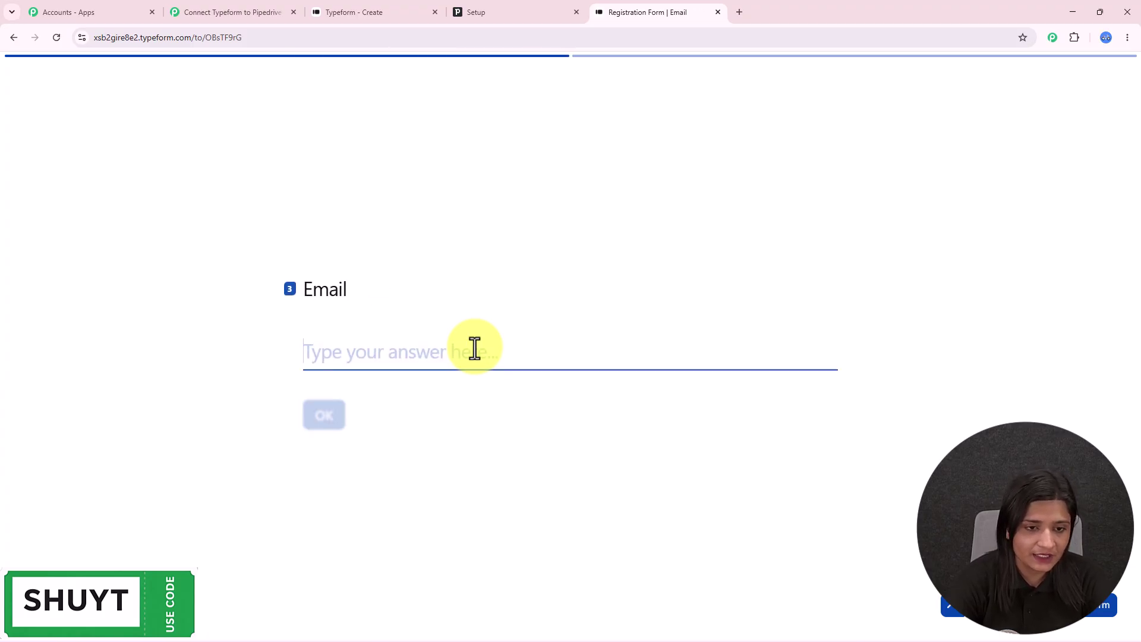
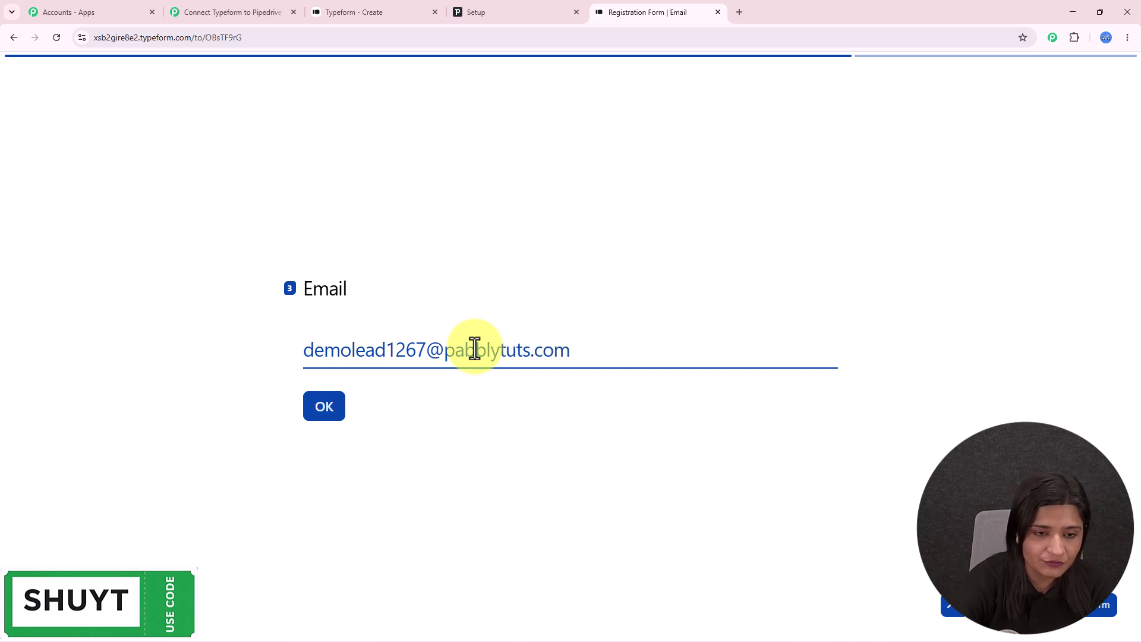
key(Return)
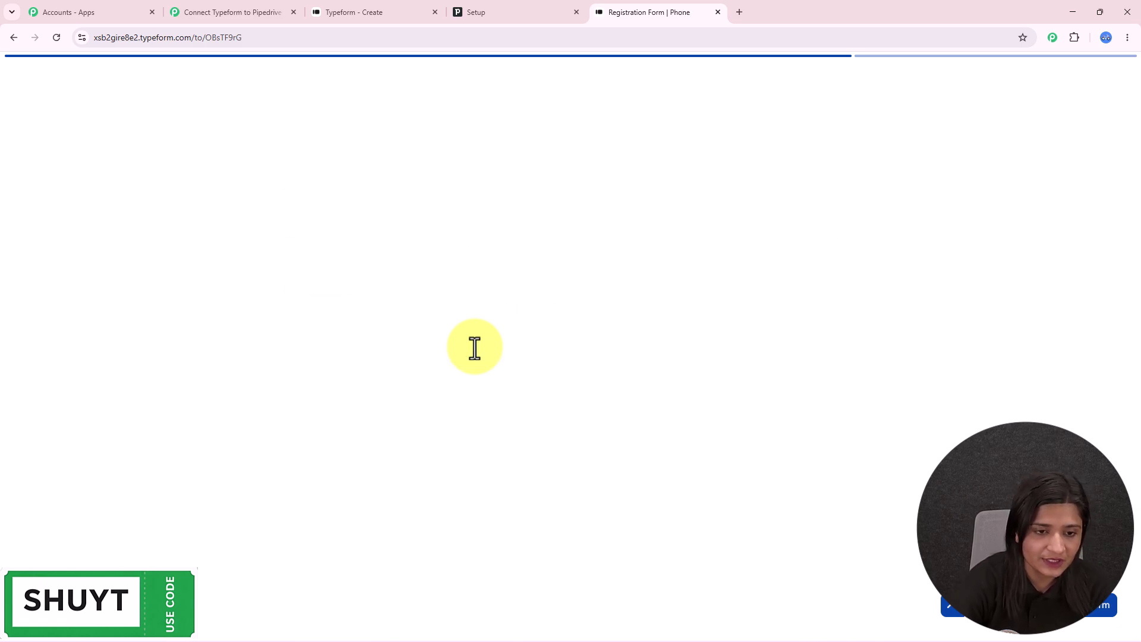
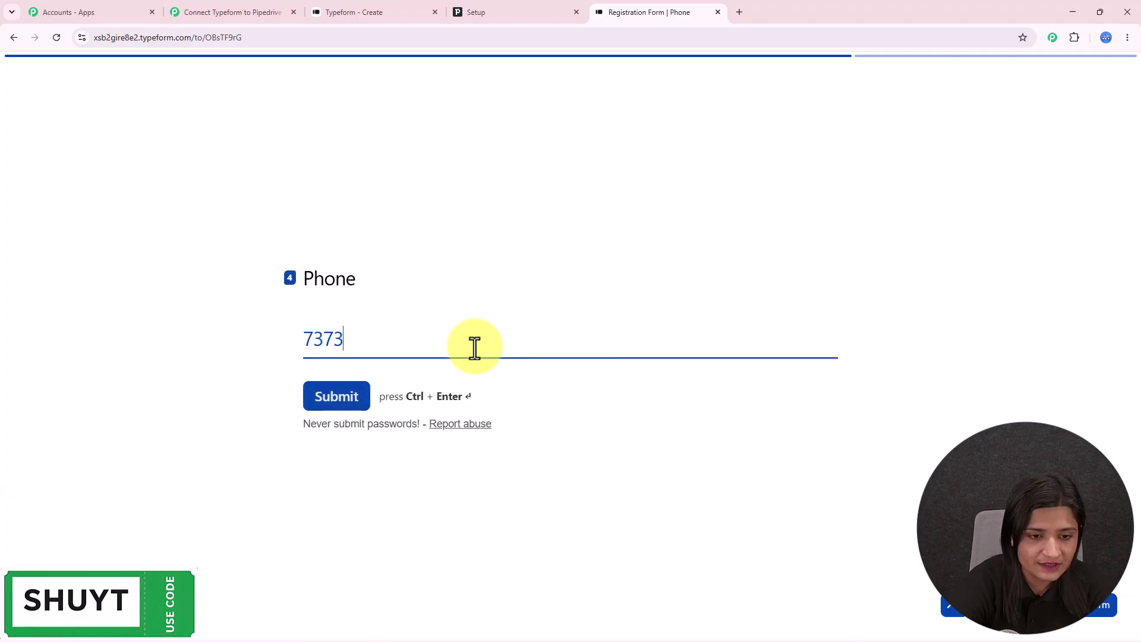
click(344, 400)
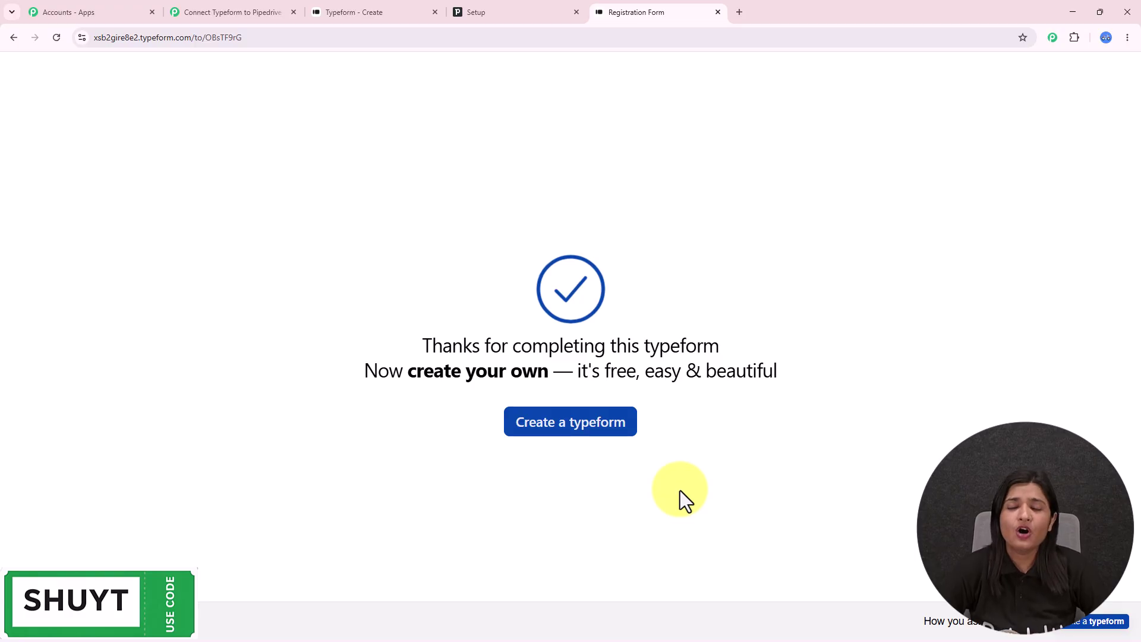
- Check the captured response's first name Demo and last name Lead in the Pabbly trigger
click(238, 12)
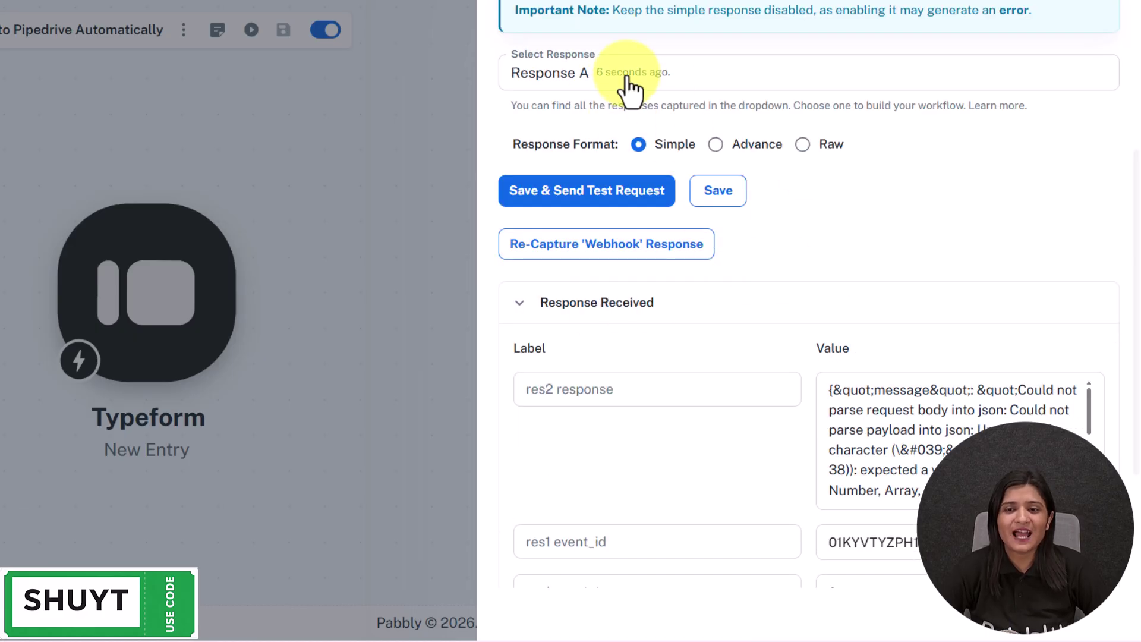
scroll(884, 263, down, 1)
scroll(855, 332, down, 15)
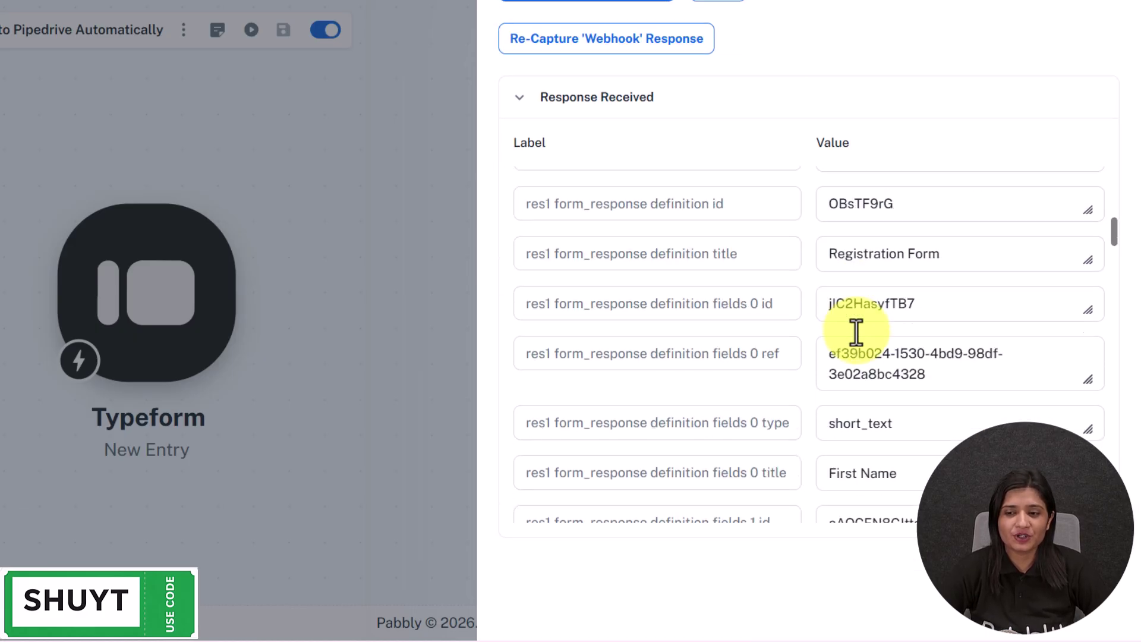
drag(1114, 291, 1120, 458)
double_click(909, 331)
scroll(1095, 403, down, 2)
double_click(896, 271)
- Verify the captured email and phone values, then close the trigger setup panel
click(1033, 261)
double_click(1032, 262)
mouse_move(1118, 453)
mouse_down()
mouse_move(1129, 522)
mouse_move(1107, 454)
mouse_up()
double_click(968, 373)
scroll(766, 404, down, 4)
scroll(773, 408, up, 3)
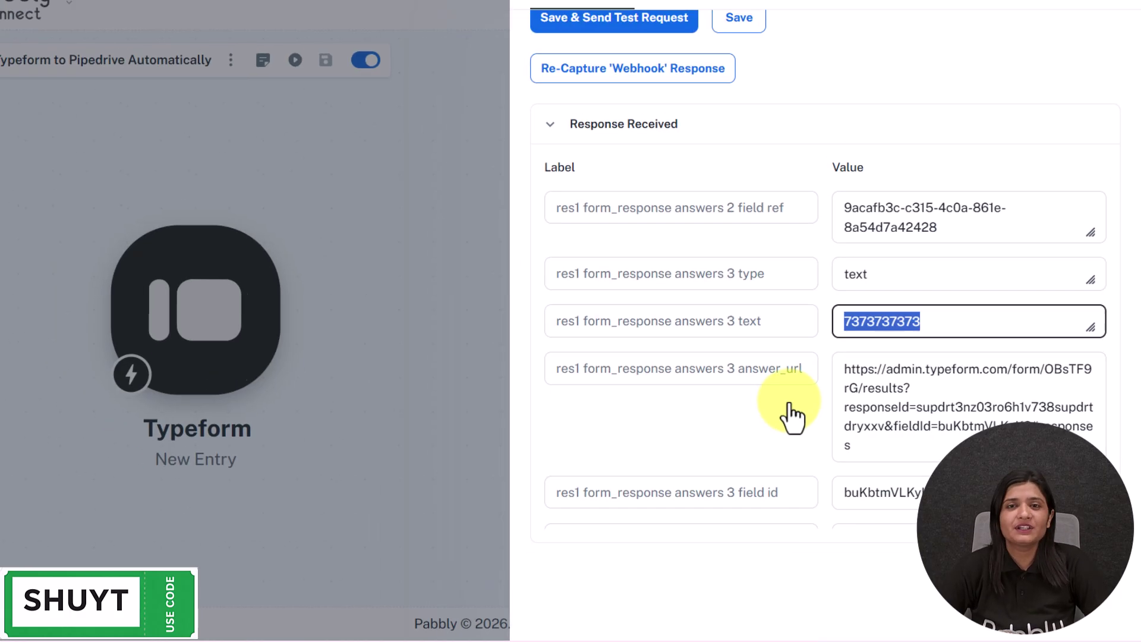
click(635, 12)
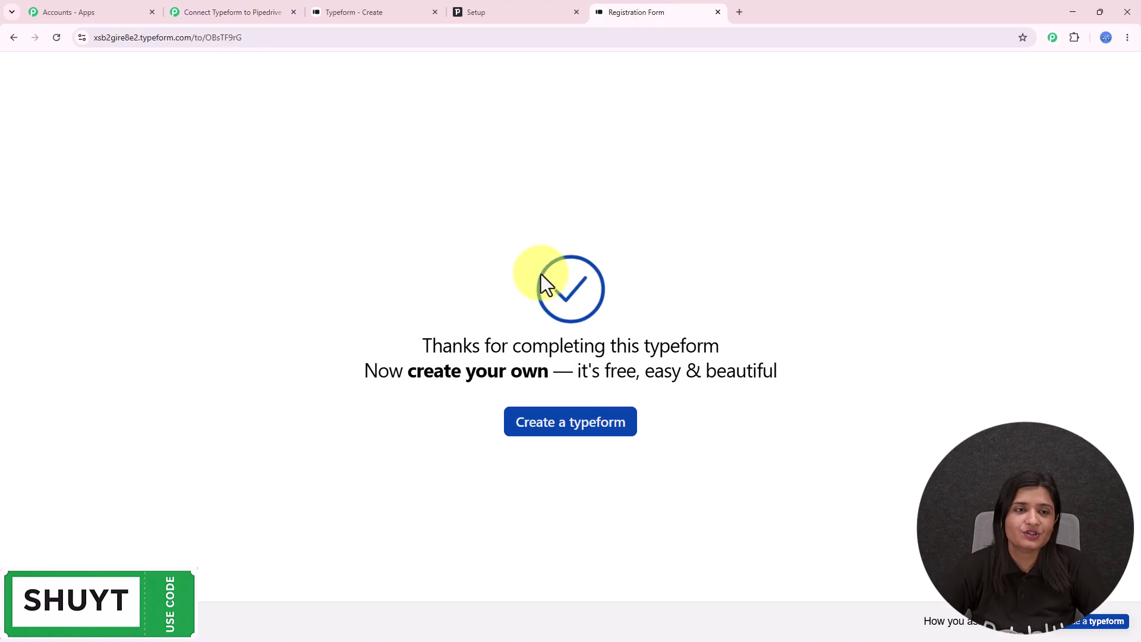
click(219, 12)
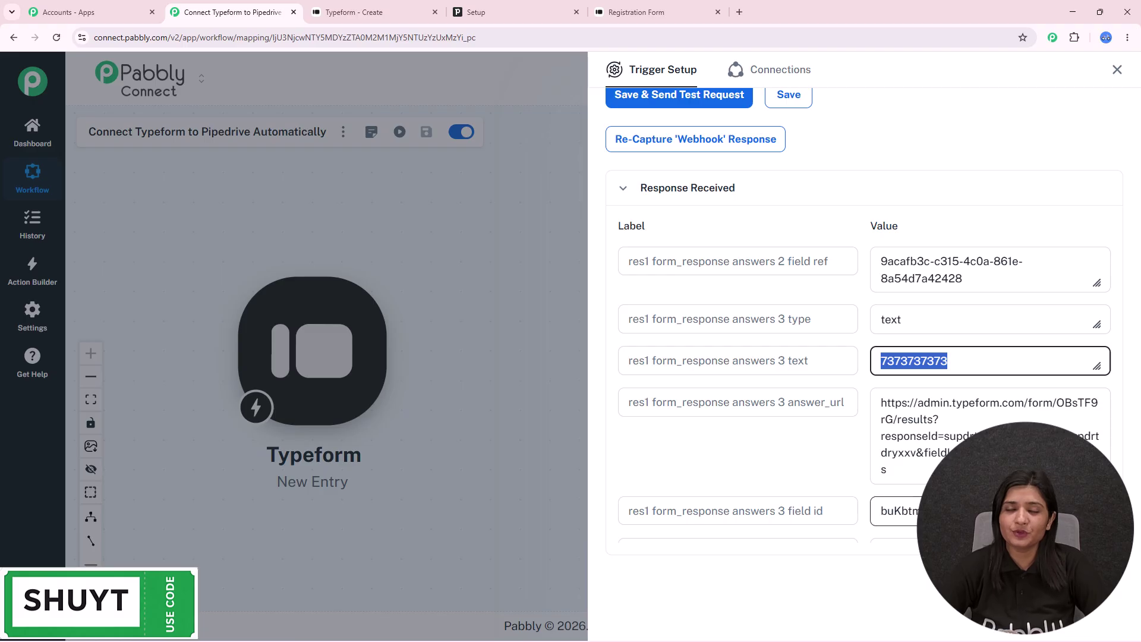
click(1116, 70)
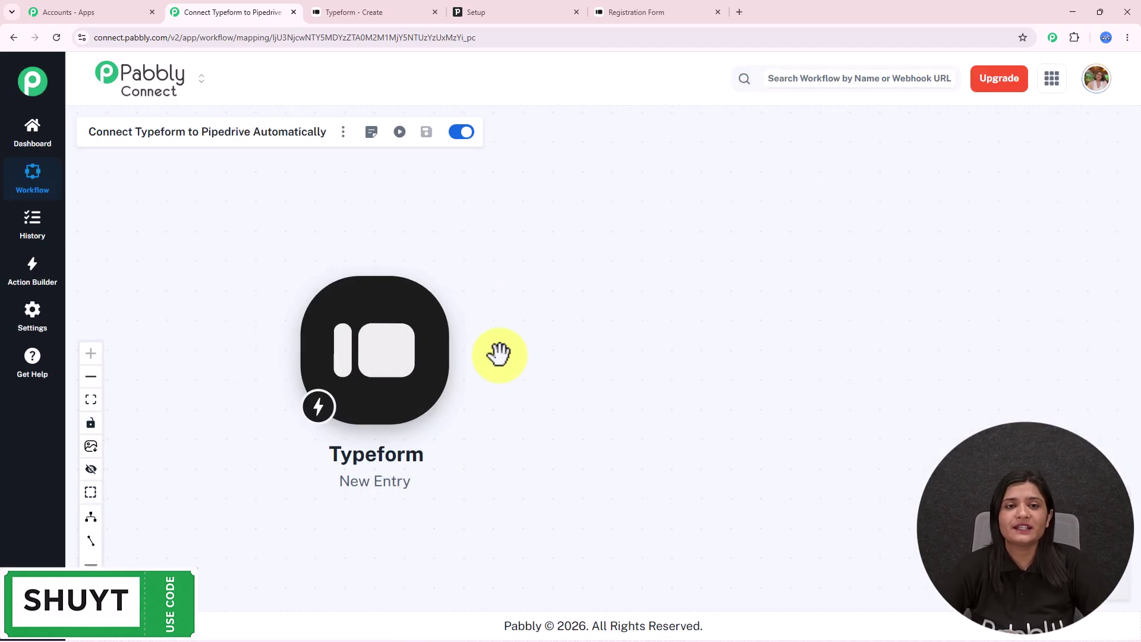
- Add a Pipedrive action step after the trigger with the Create a Person event
mouse_move(429, 355)
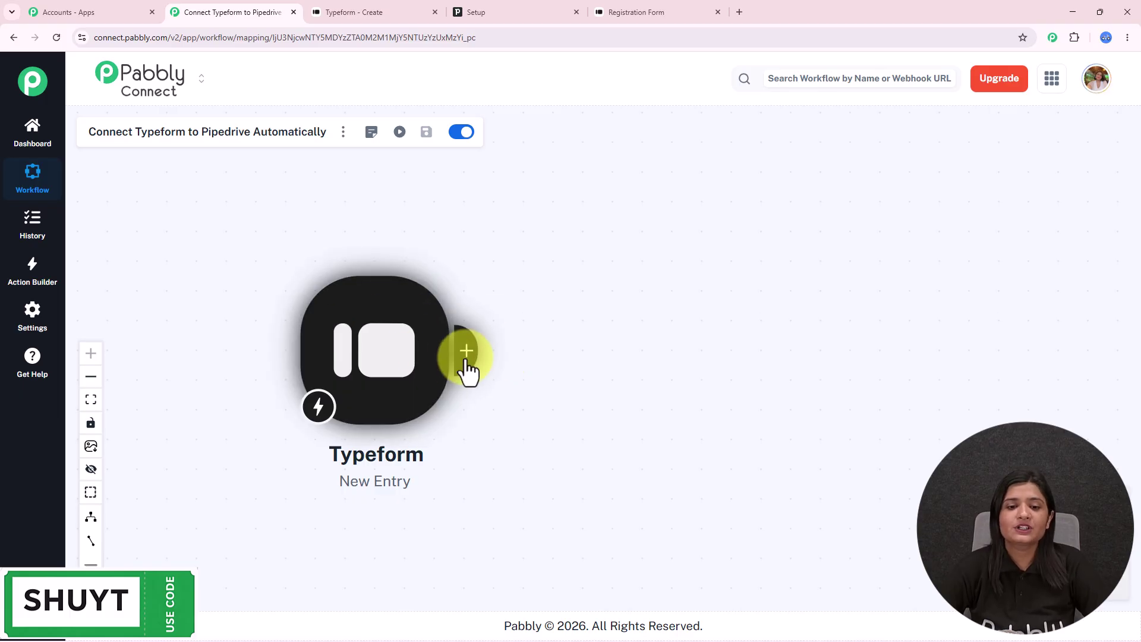
click(466, 360)
click(737, 141)
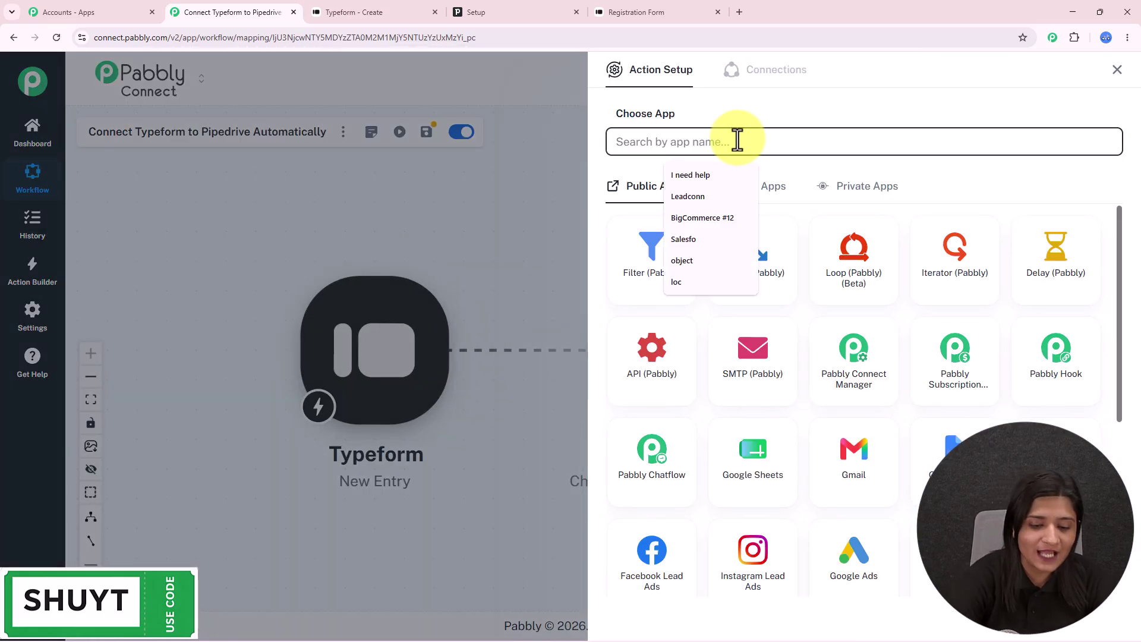
text(Pipedrive)
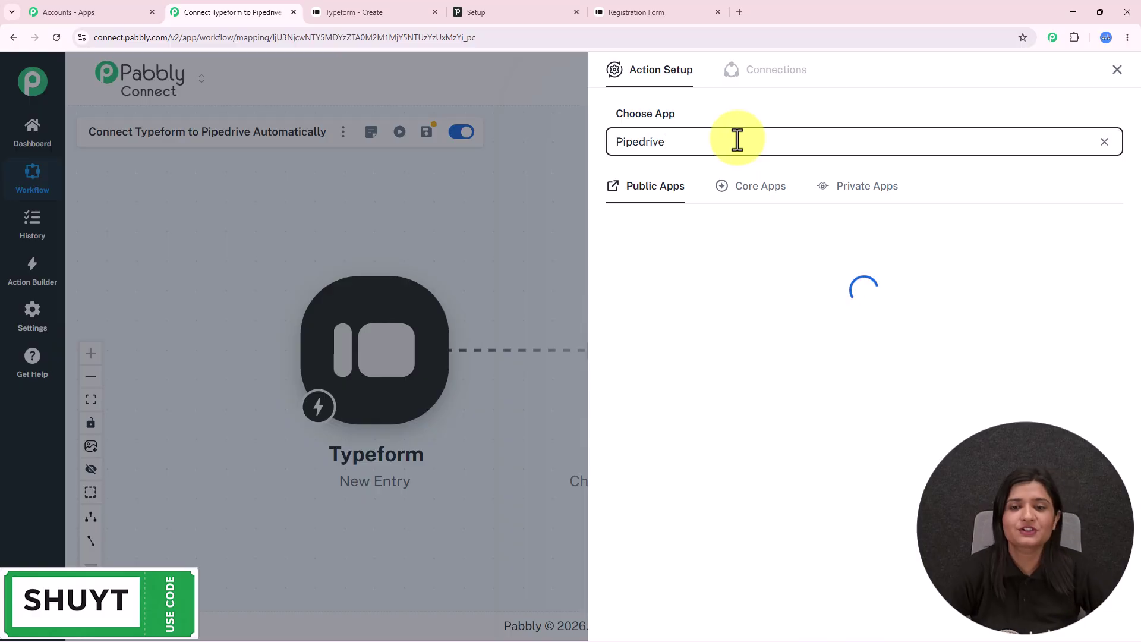
click(657, 272)
click(662, 206)
click(664, 244)
- Start a new Pipedrive connection named Pipedrive #37, ready for its API token
click(668, 250)
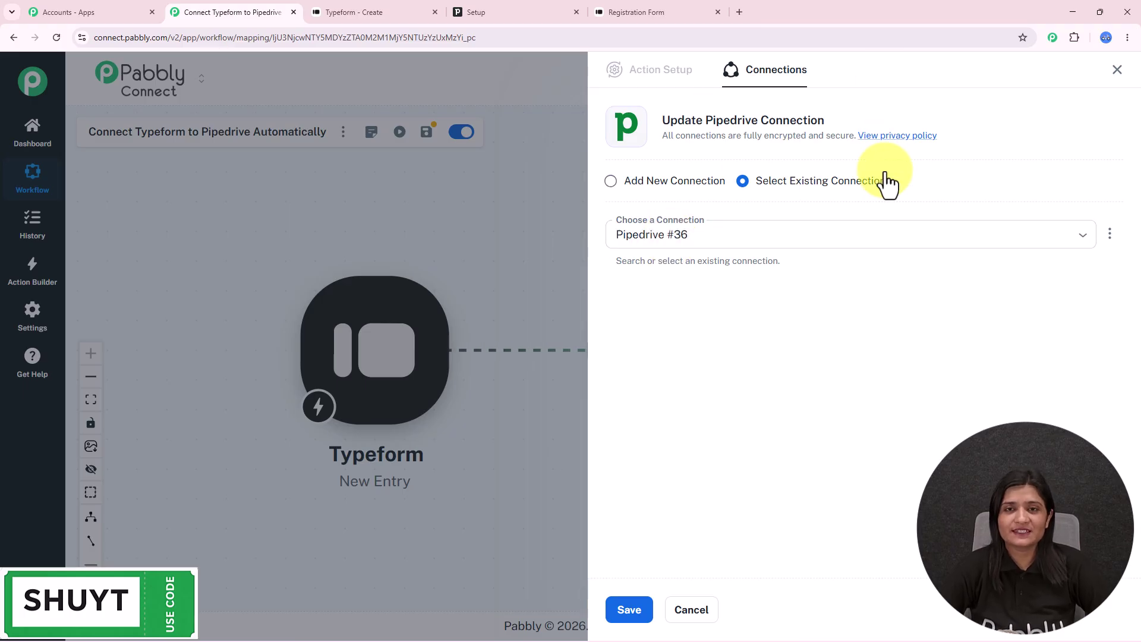
click(630, 183)
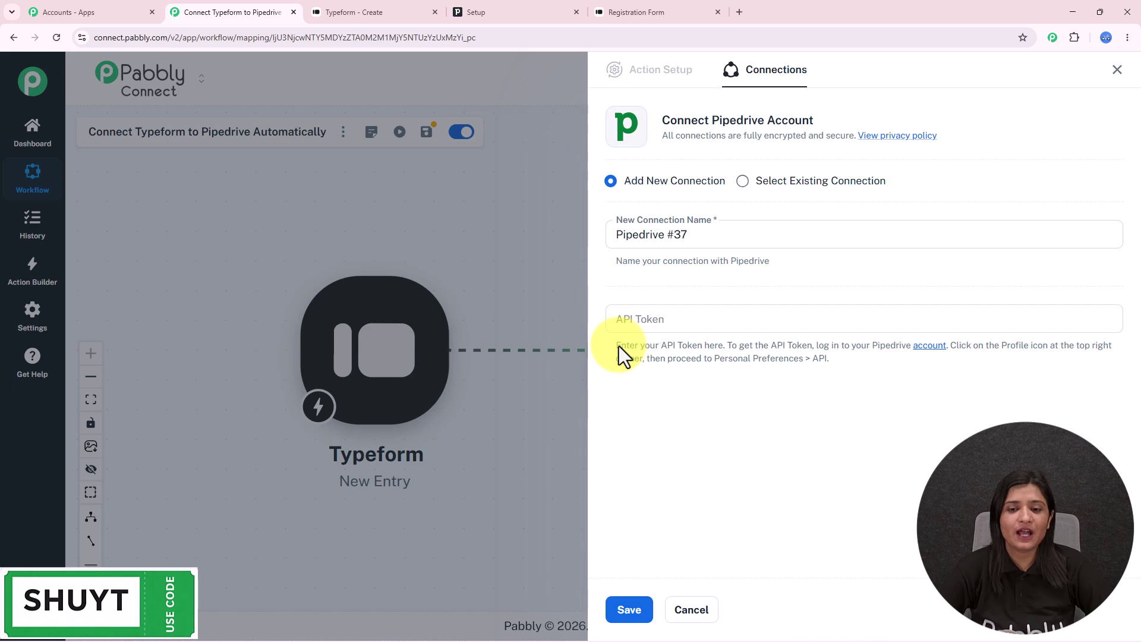
drag(618, 345, 859, 388)
click(859, 388)
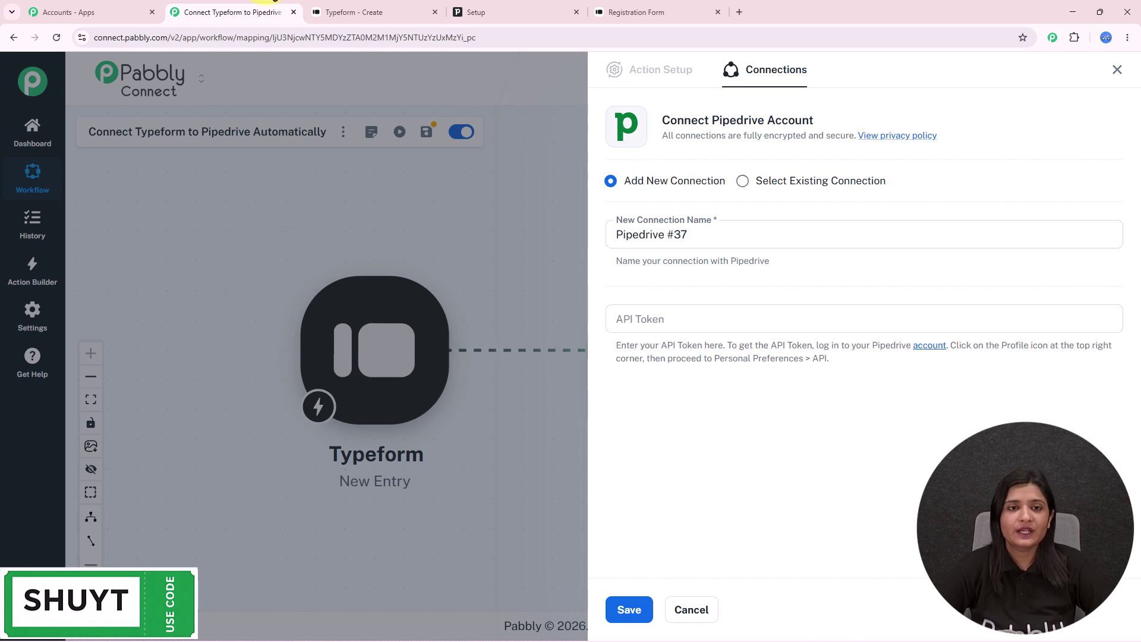
- Copy the personal API token from Pipedrive's Personal preferences > API page
click(492, 13)
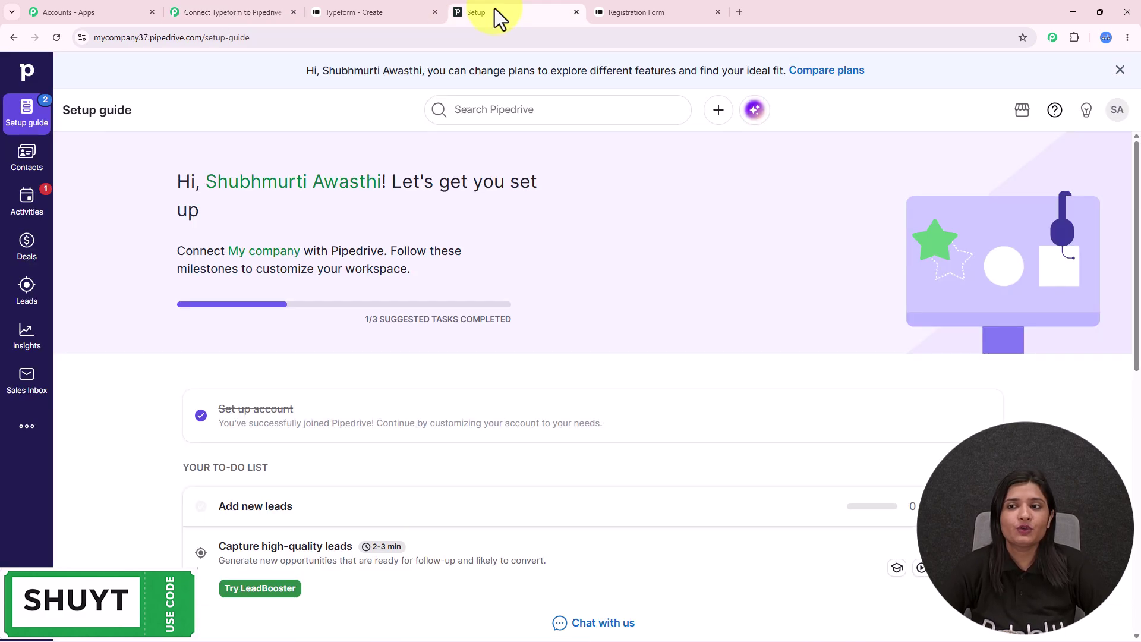
click(1116, 113)
click(996, 178)
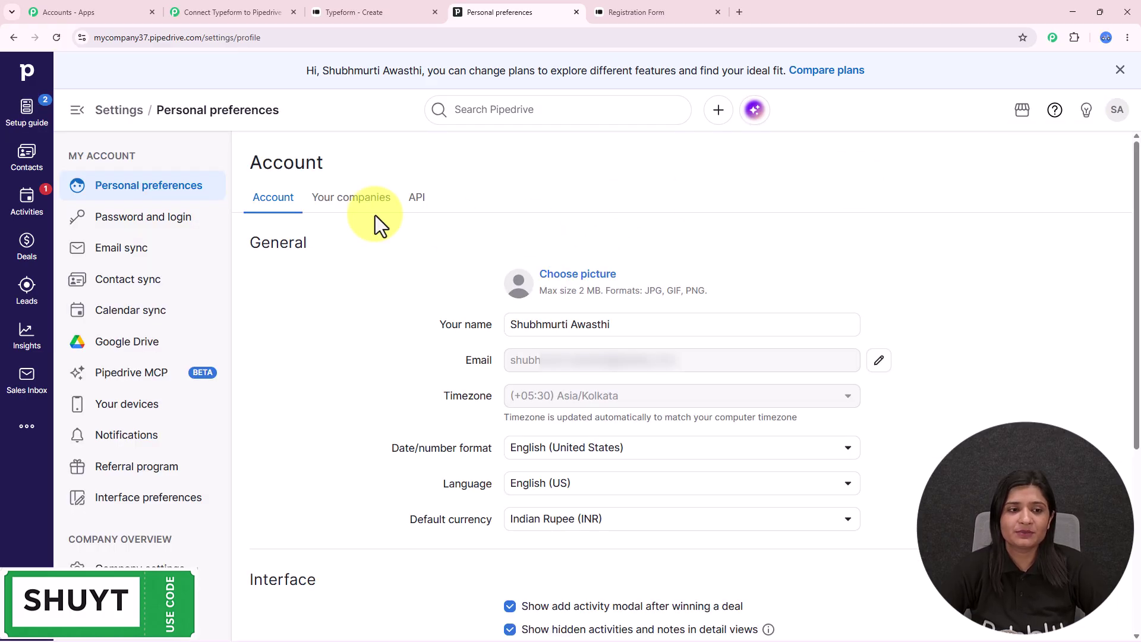
click(415, 201)
click(1073, 287)
click(26, 110)
- Paste the token into the Pabbly API Token field and save the connection
click(198, 12)
click(637, 318)
key(ctrl+v)
click(640, 610)
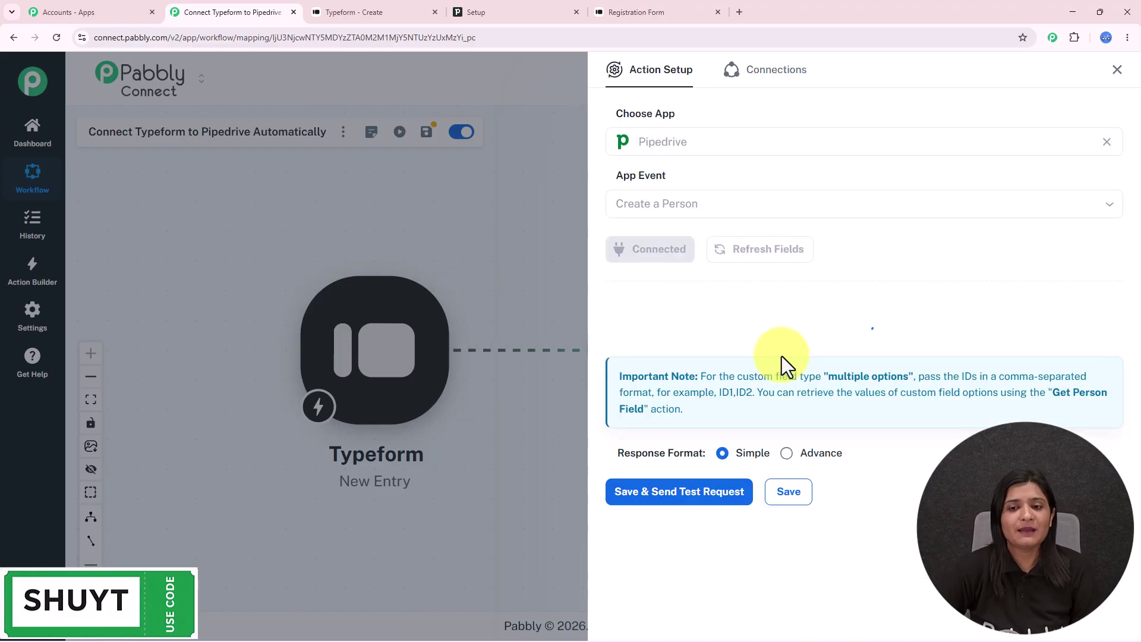
- Map the Typeform first-name and last-name answers into the person's Name field
scroll(782, 355, down, 8)
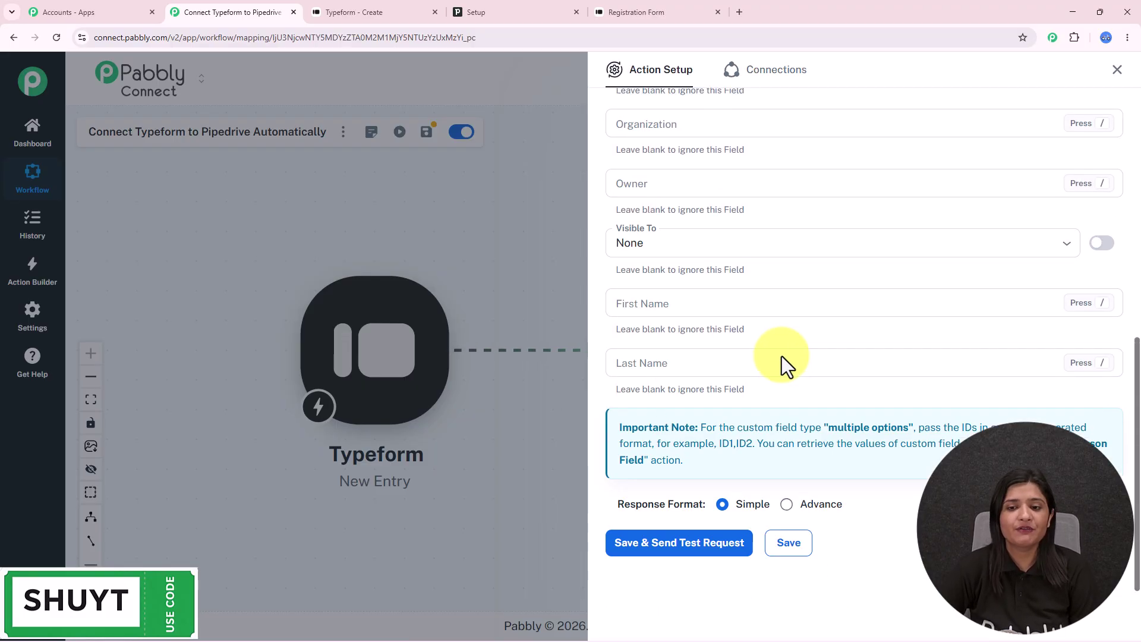
scroll(782, 355, up, 8)
click(636, 315)
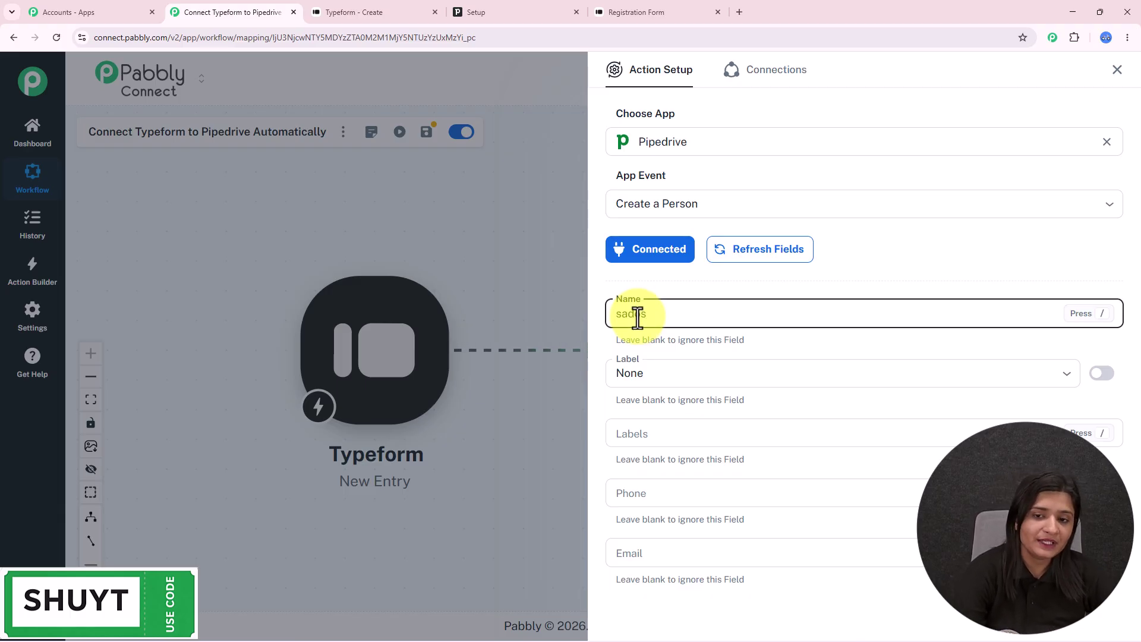
text(/)
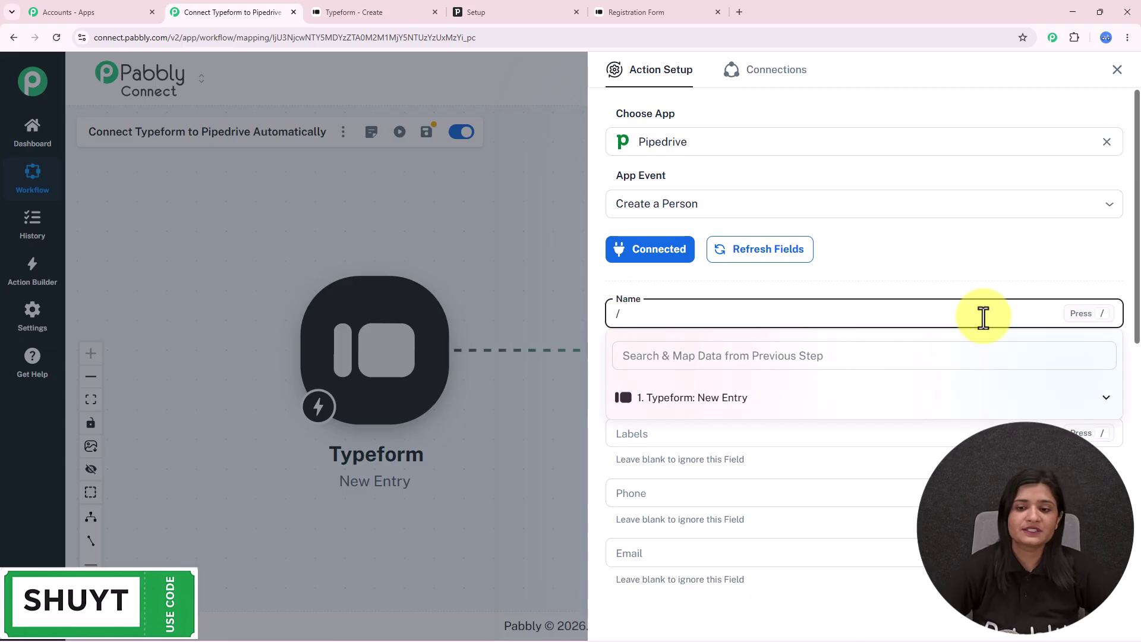
click(773, 409)
scroll(792, 471, down, 2)
click(723, 358)
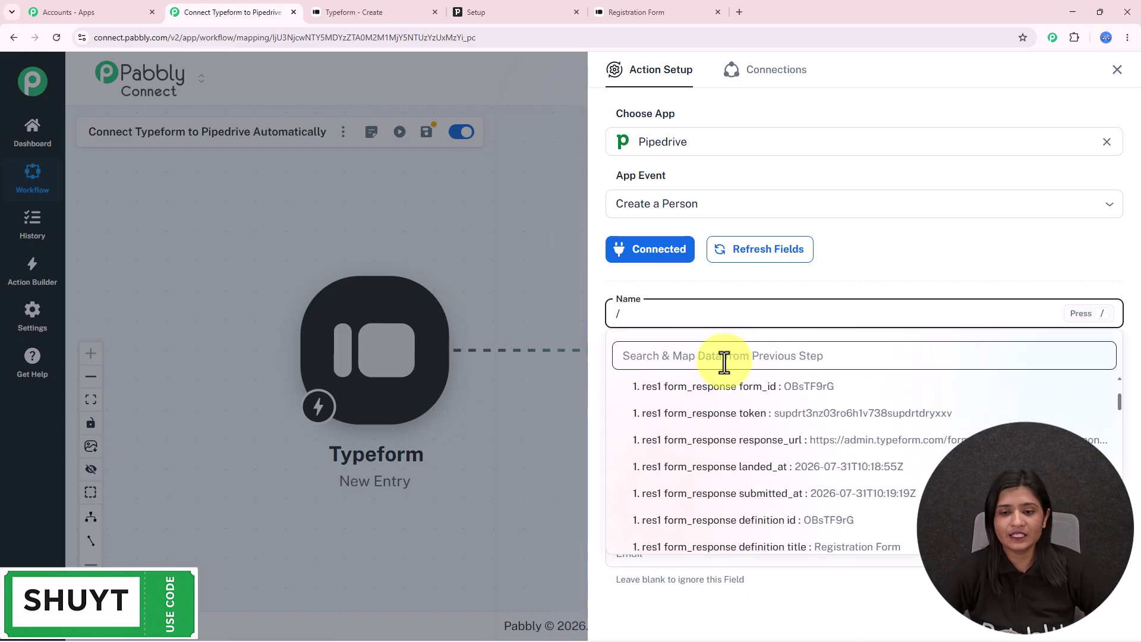
text(demo)
click(804, 437)
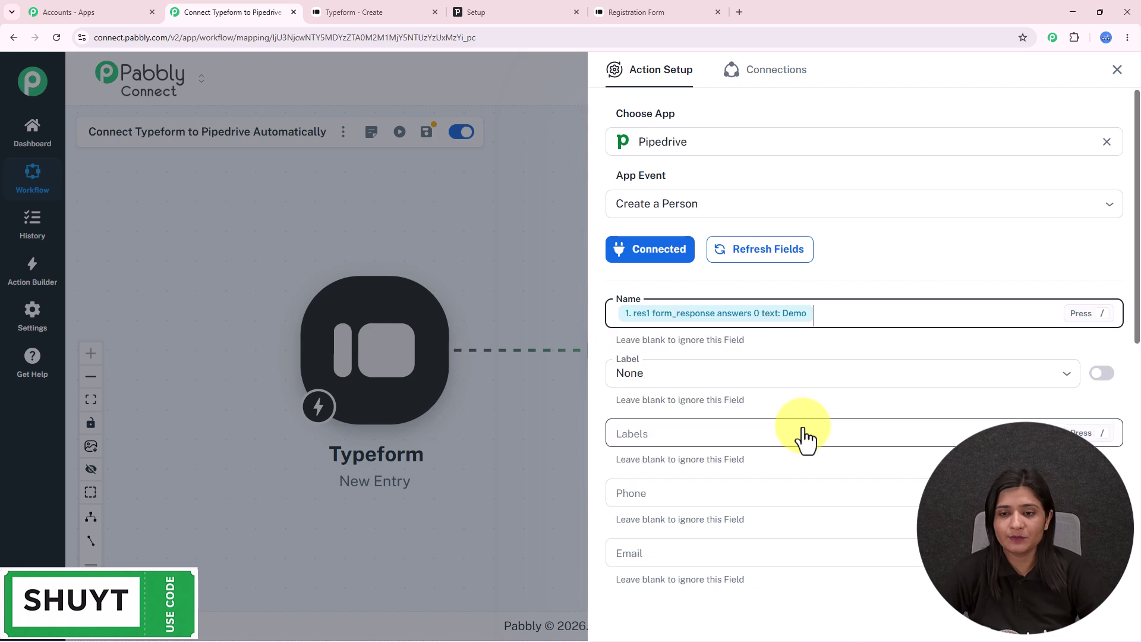
text(/)
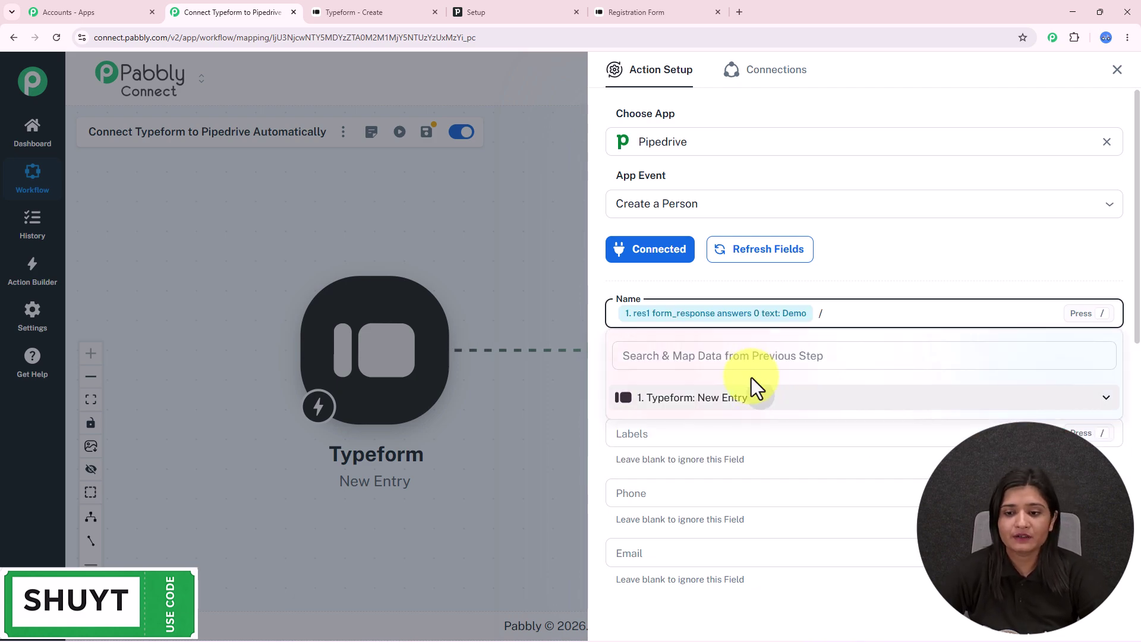
click(758, 398)
click(747, 359)
text(le)
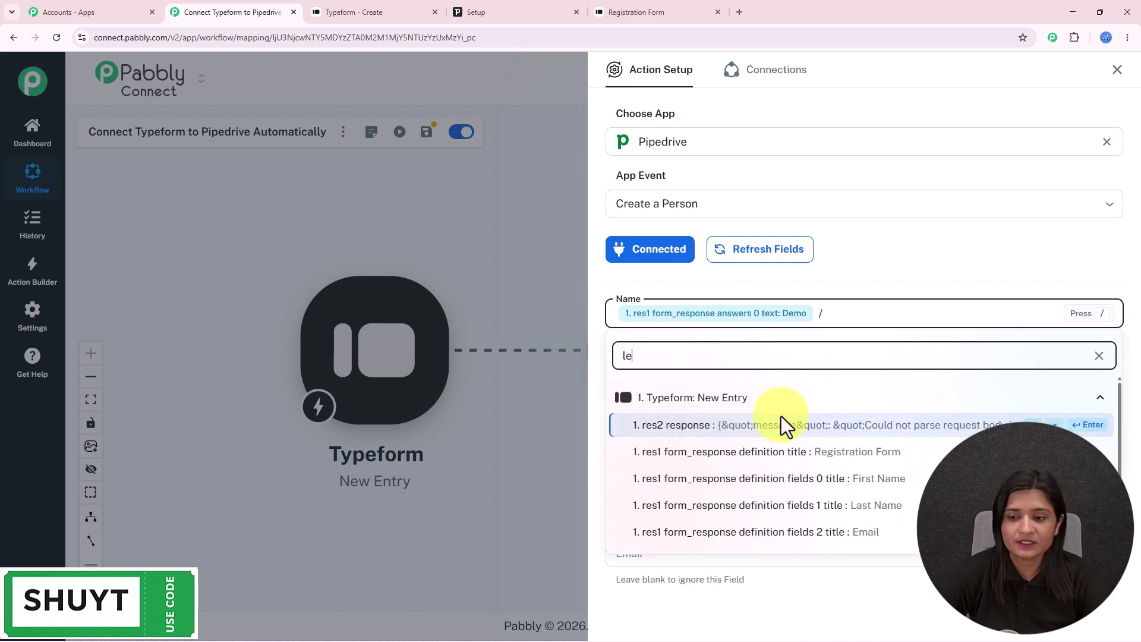
click(831, 505)
- Set Label to Customer and map the Typeform phone answer into Phone
scroll(743, 357, down, 3)
click(683, 193)
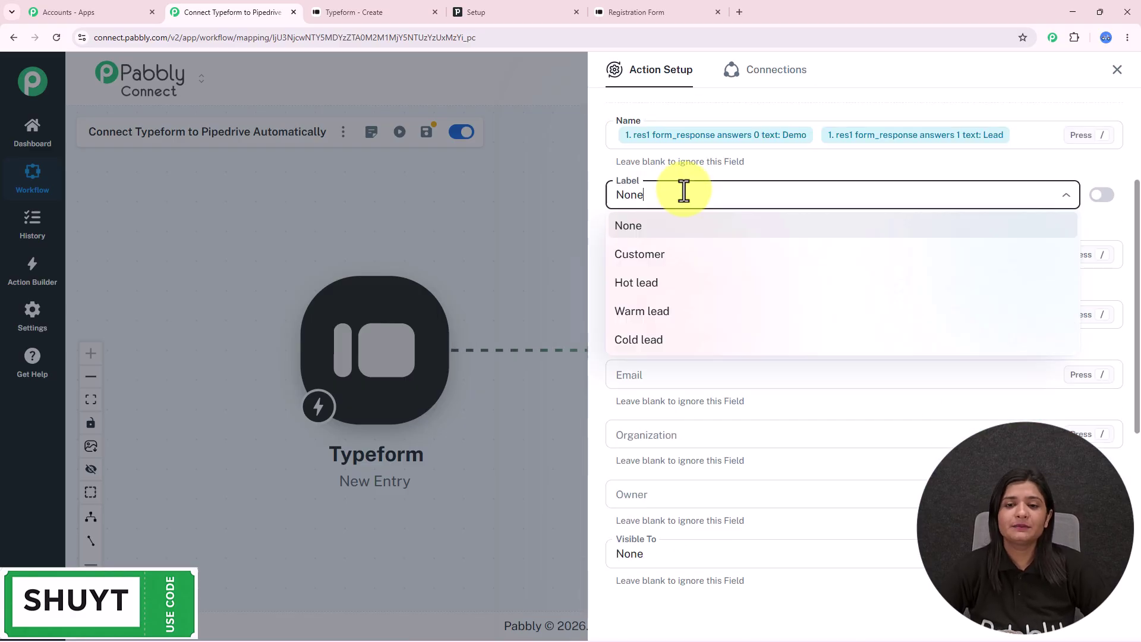
click(665, 254)
scroll(666, 247, down, 1)
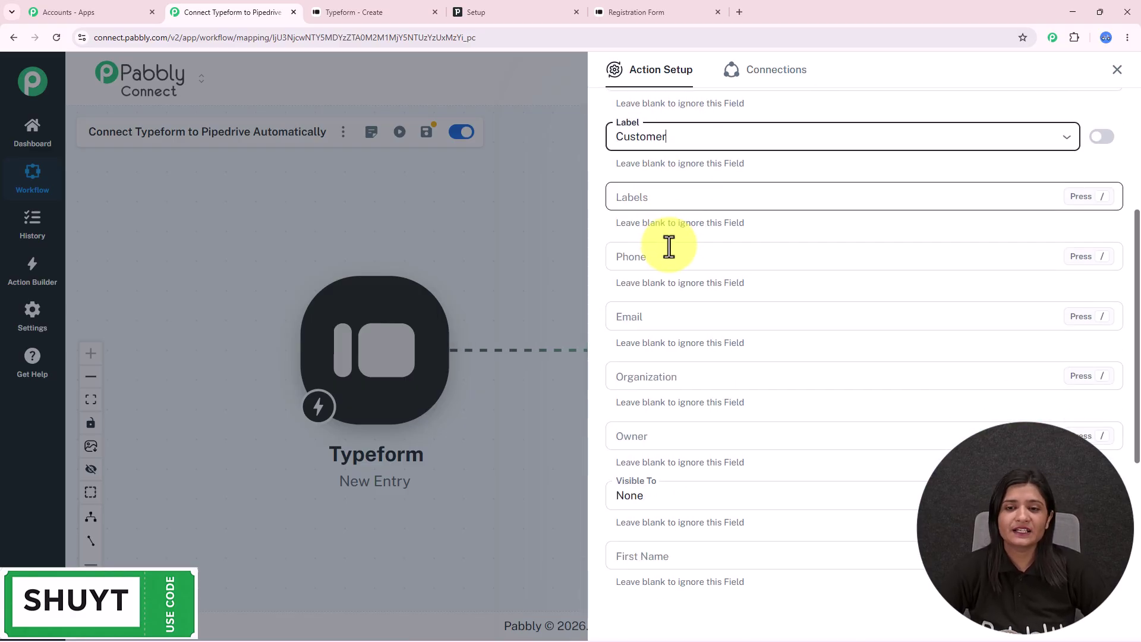
click(698, 266)
text(/)
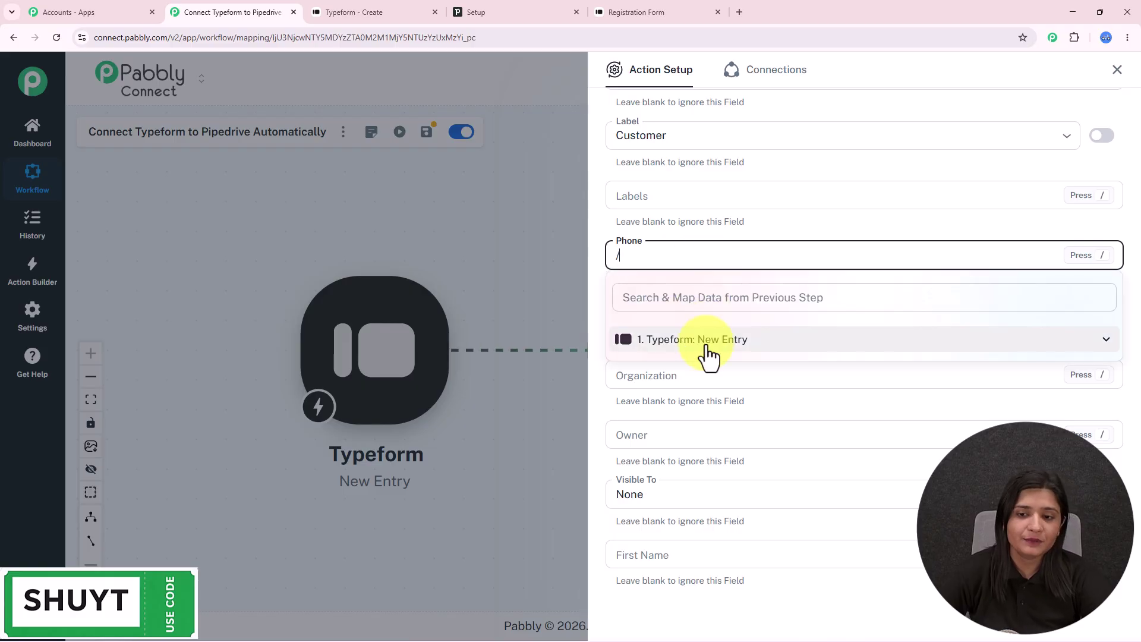
click(703, 298)
text(7)
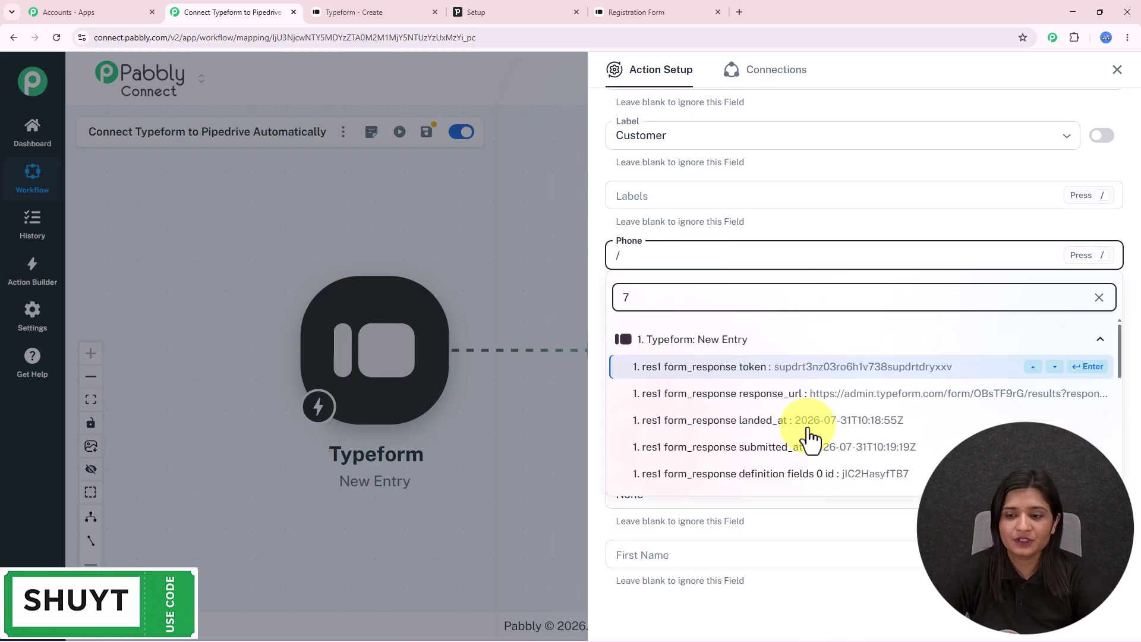
scroll(807, 432, down, 4)
click(807, 437)
- Map the Typeform email answer into Email and set Visible To to Item owner
click(689, 320)
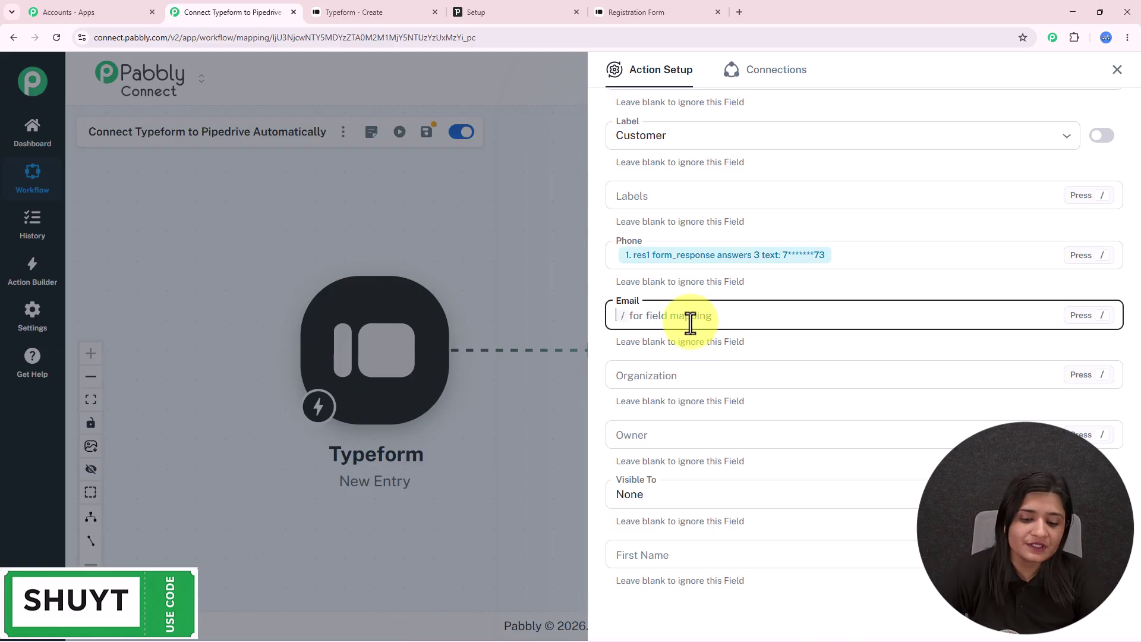
text(/)
click(701, 357)
text(de)
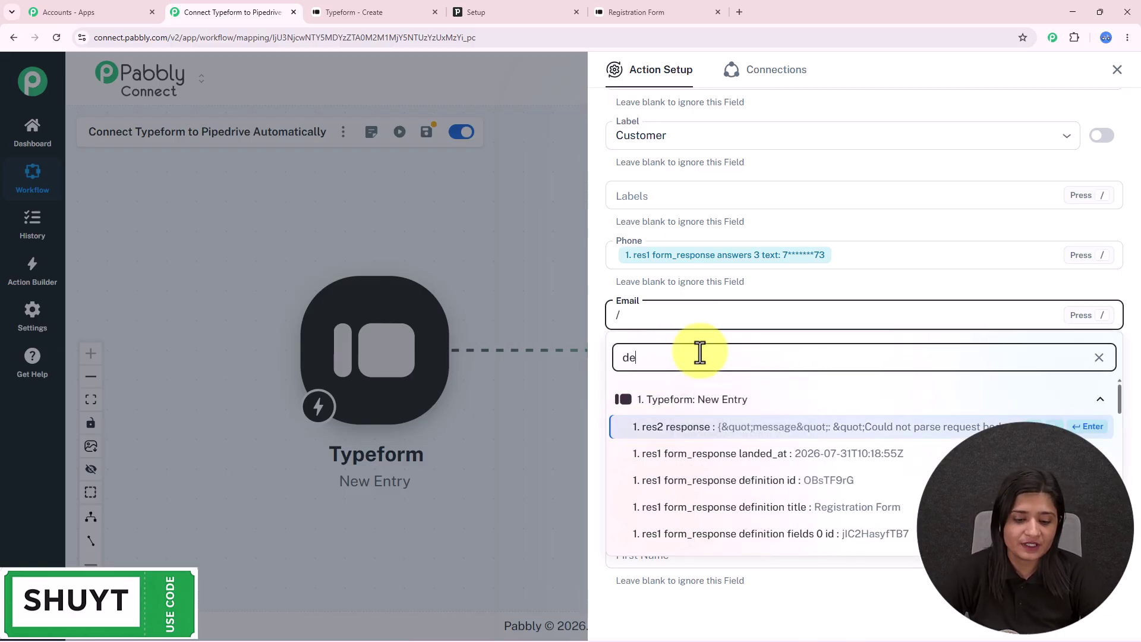
text(m)
click(809, 458)
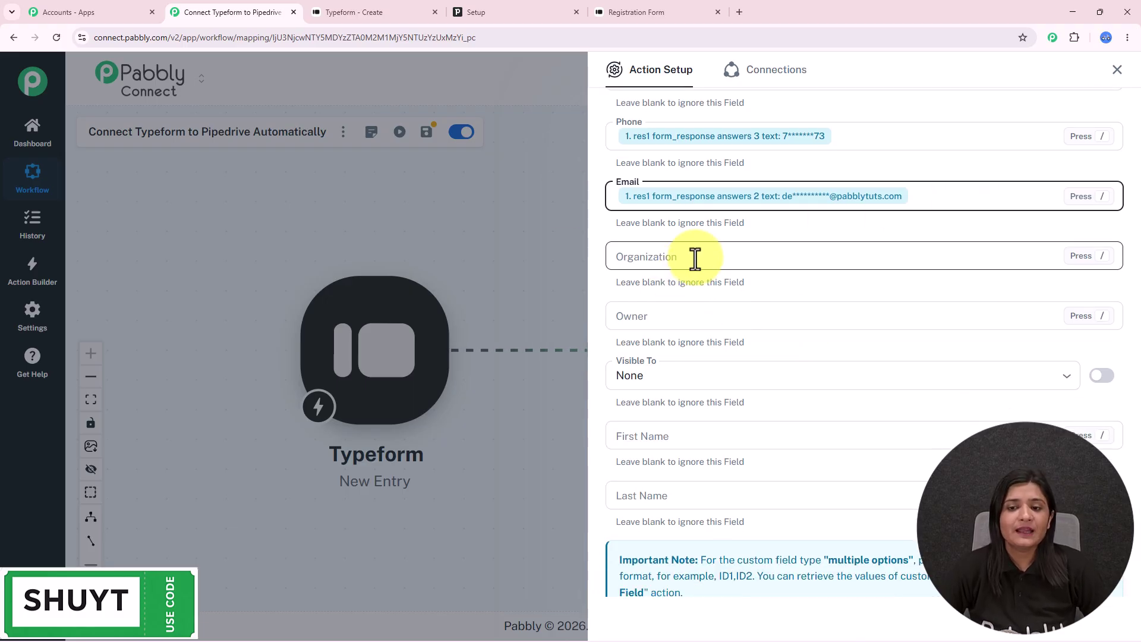
scroll(840, 321, down, 3)
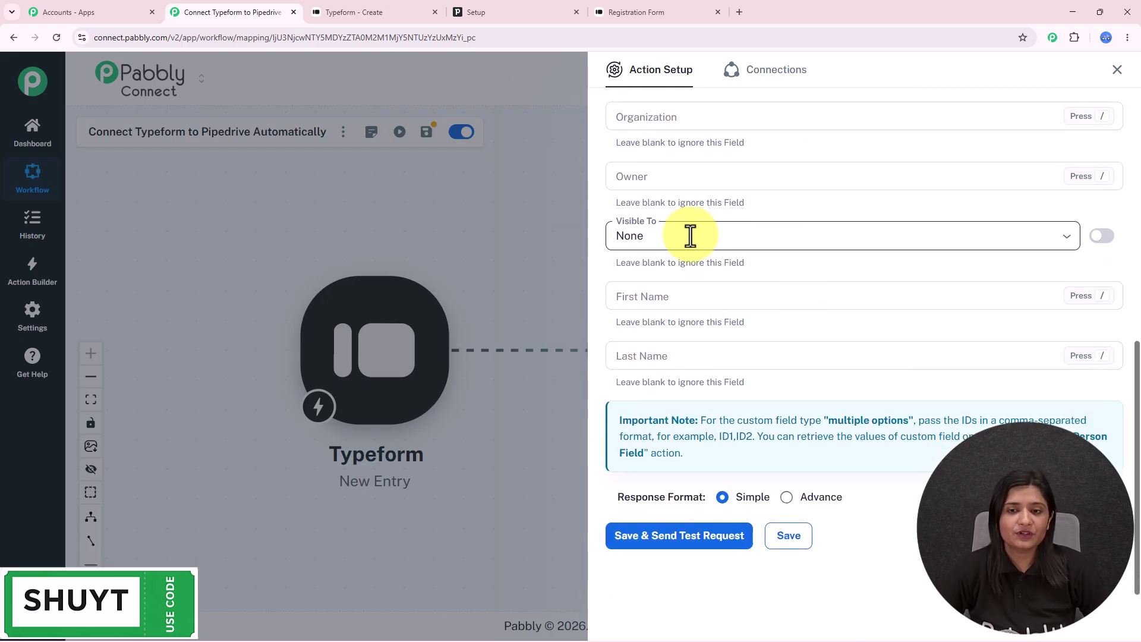
click(691, 238)
click(678, 297)
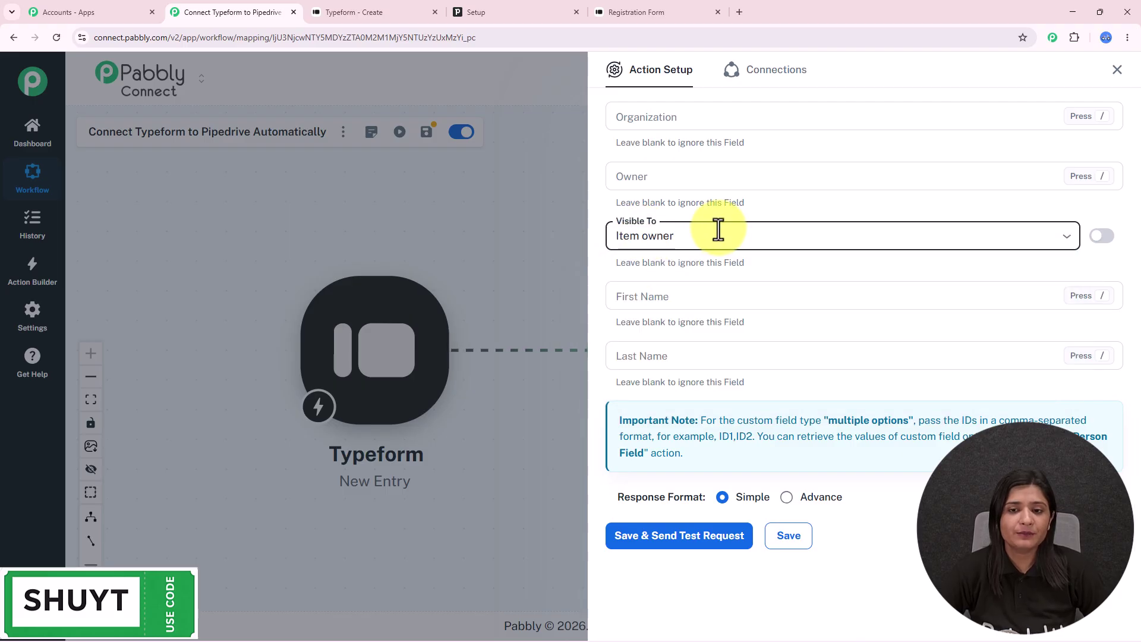
- Save the Pipedrive action, confirm the test response shows success true, and open Pipedrive's People list
click(709, 529)
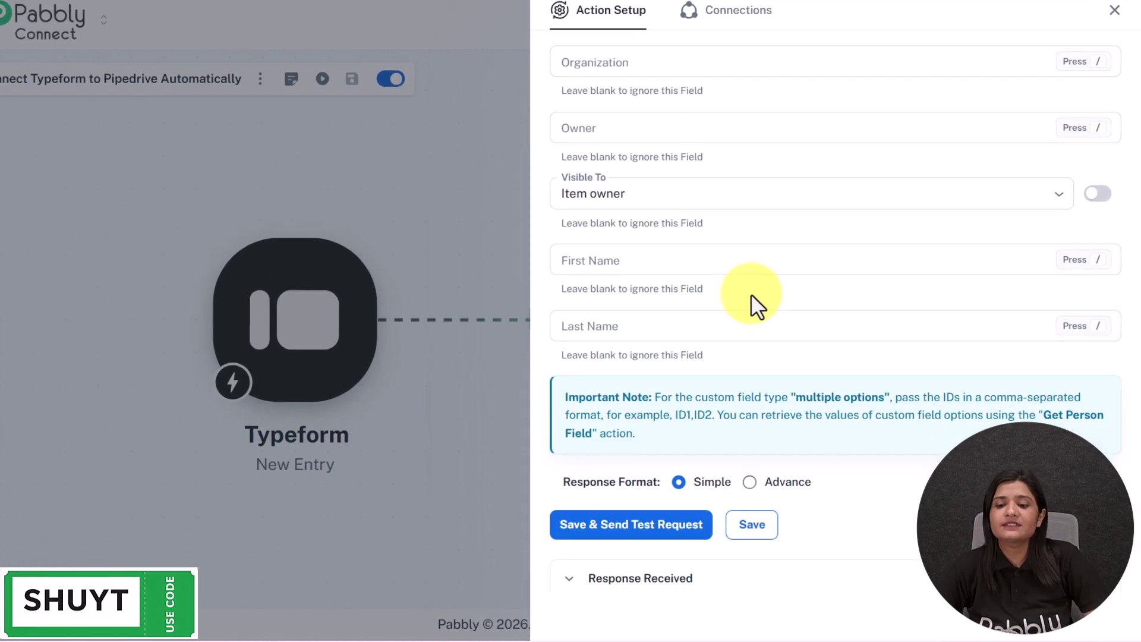
scroll(751, 294, down, 5)
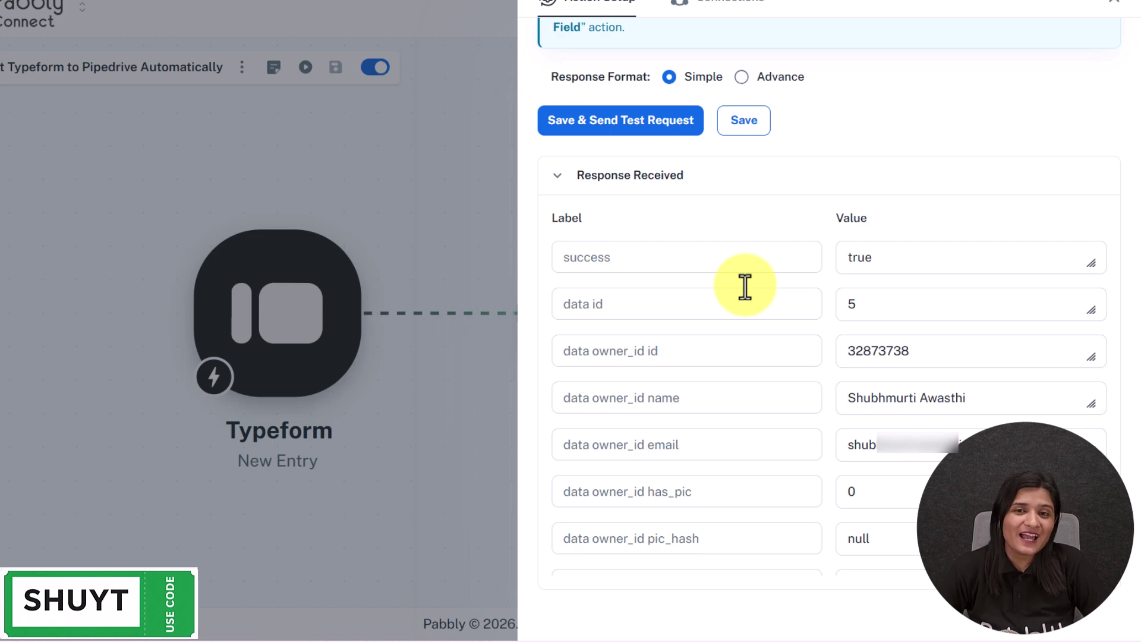
double_click(934, 252)
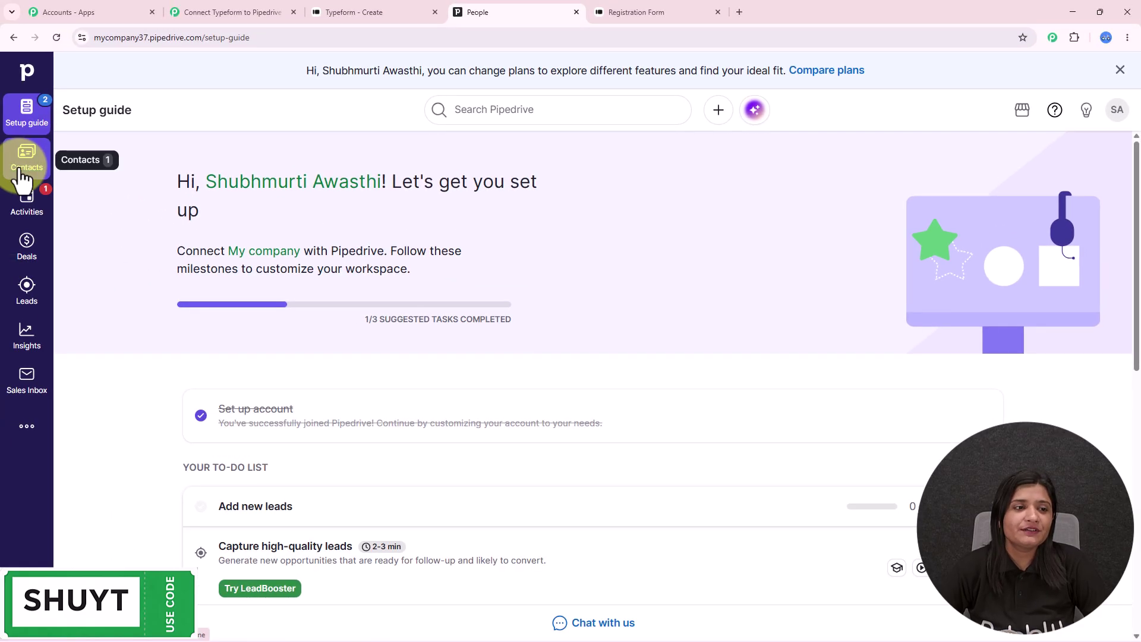
click(24, 169)
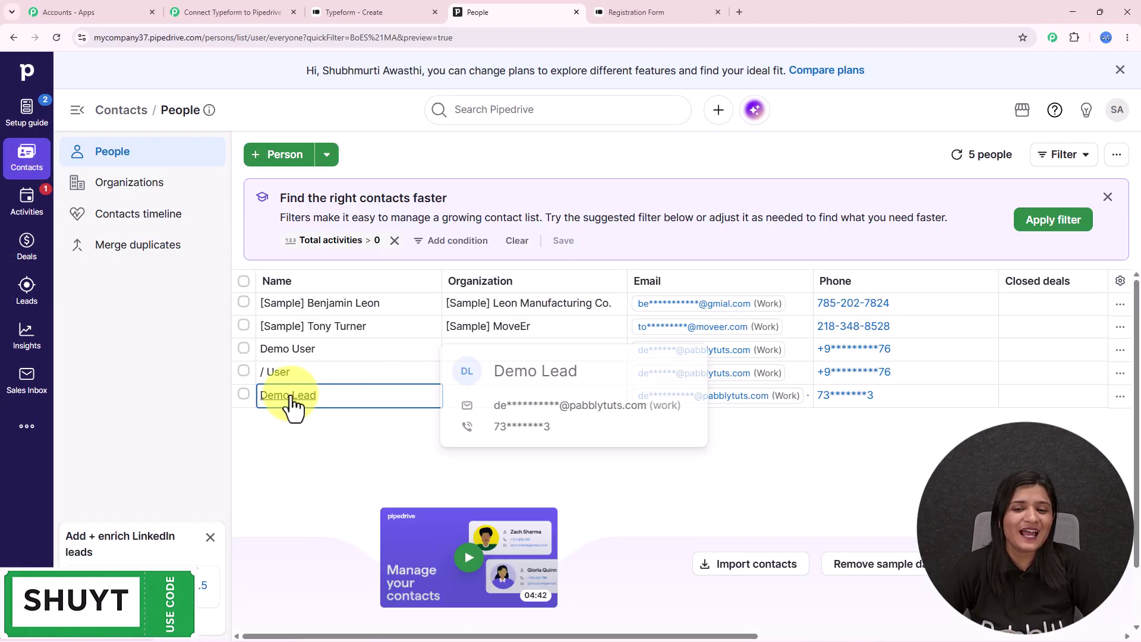
- Open the Demo Lead person record and check its Customer label and full email address
click(289, 395)
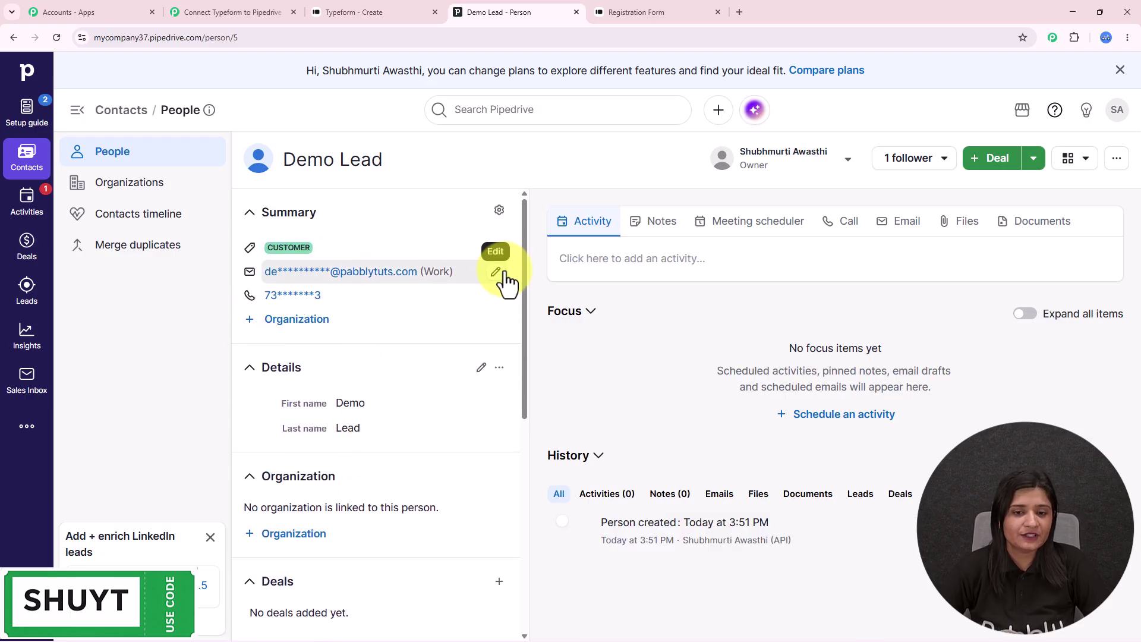
click(499, 275)
triple_click(350, 275)
mouse_move(376, 274)
mouse_down()
mouse_move(326, 273)
mouse_move(367, 282)
mouse_up()
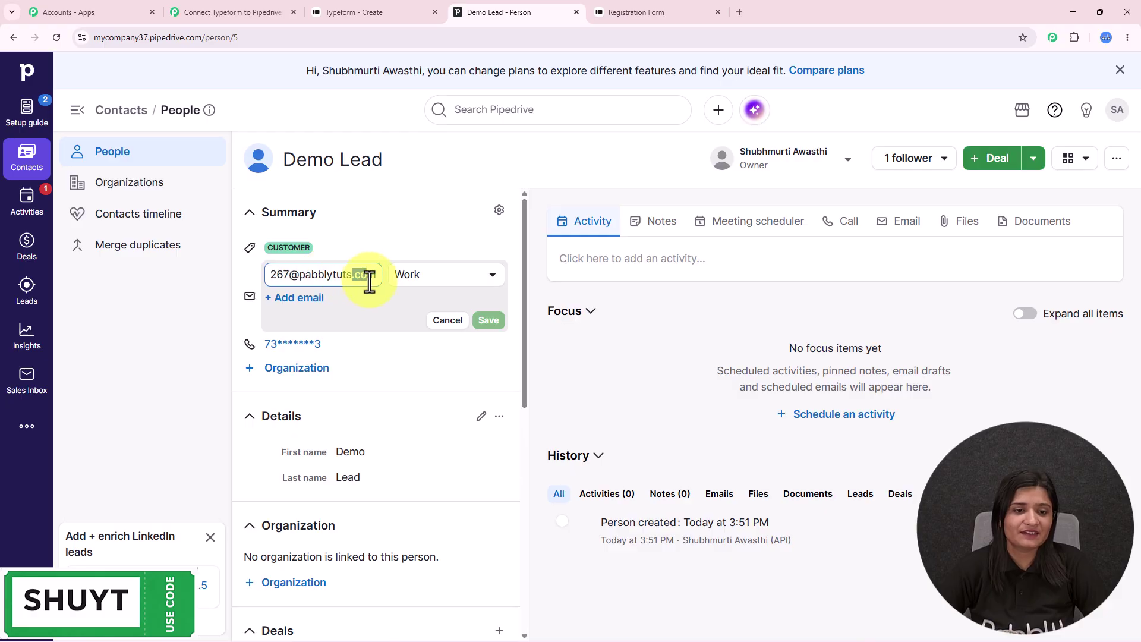
- Check the Demo Lead's full phone number, then go back to the Pabbly workflow tab
click(499, 344)
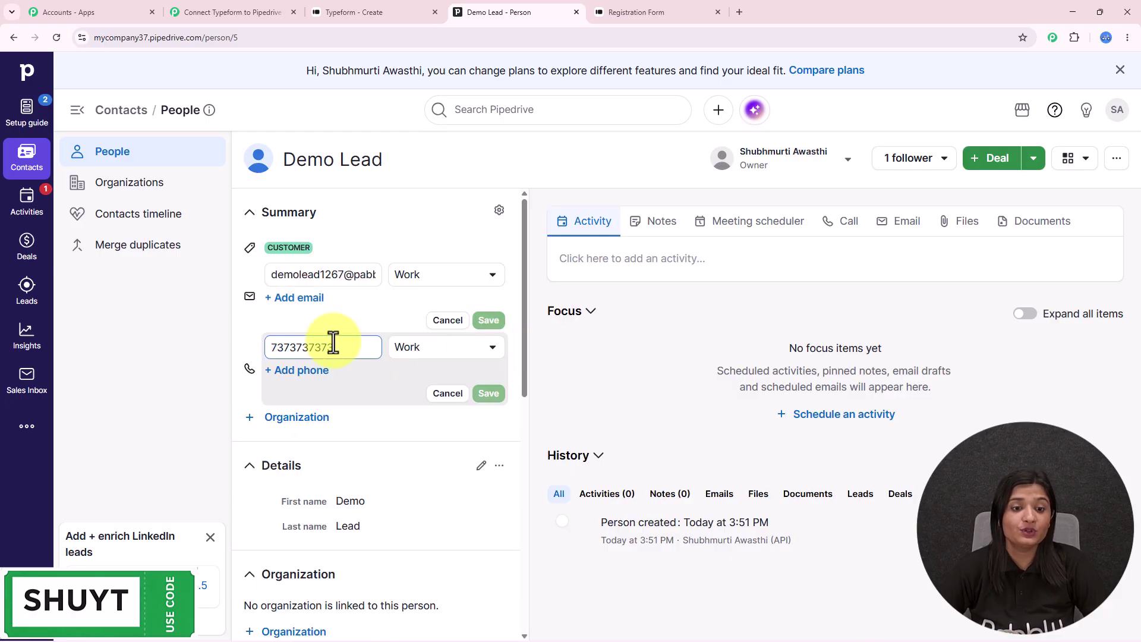
double_click(338, 347)
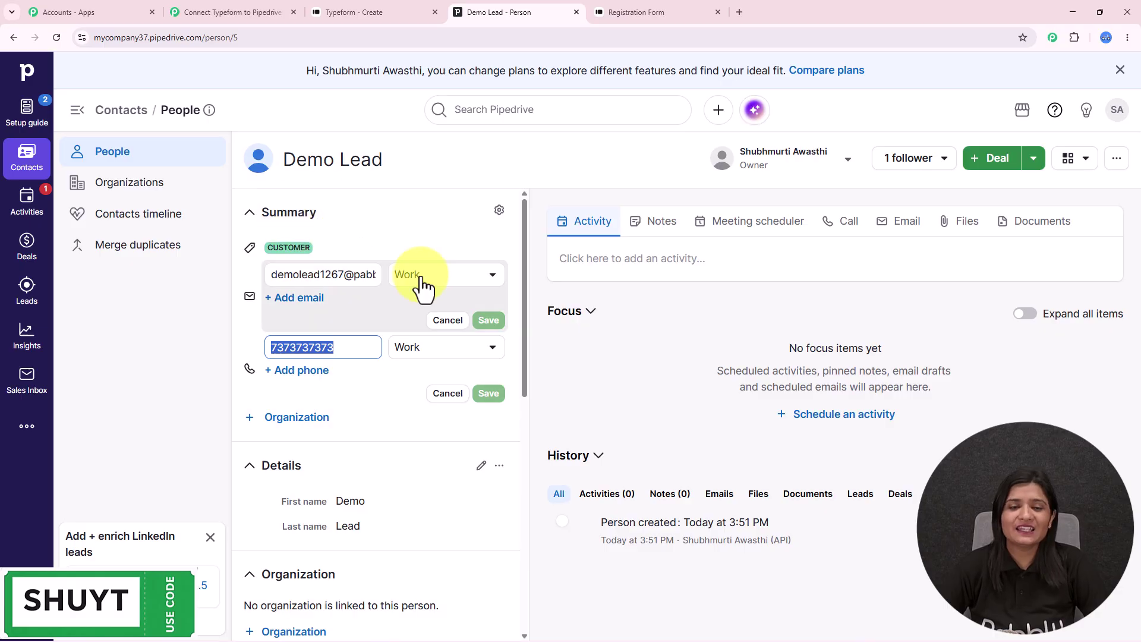
click(273, 10)
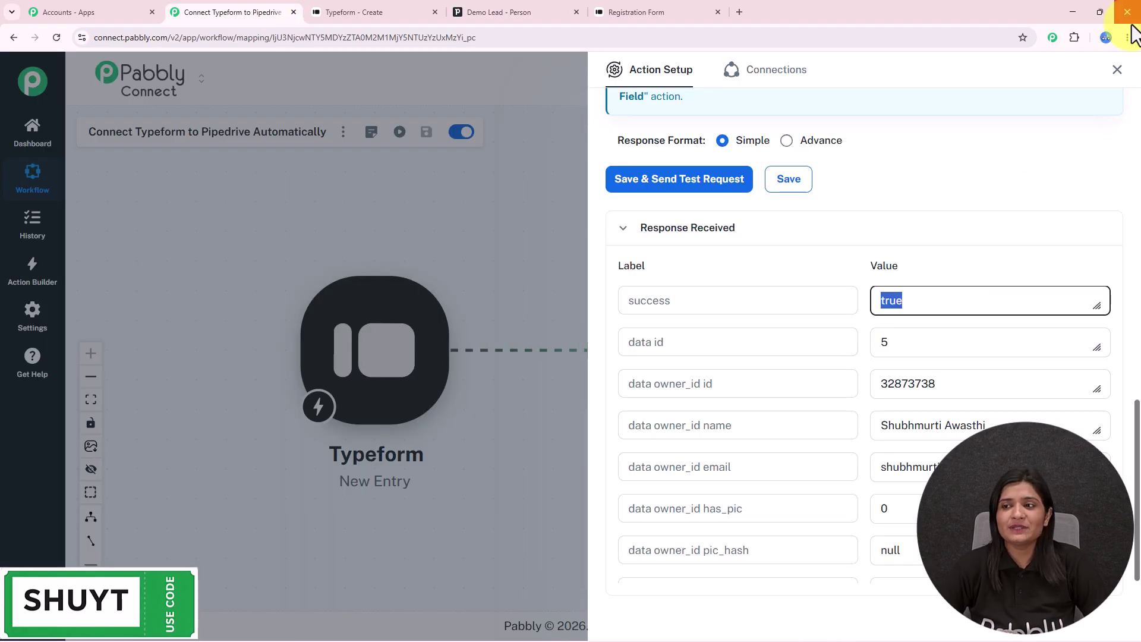
- Close the Action Setup panel to reveal the Typeform New Entry → Pipedrive Create a Person flow
click(1117, 69)
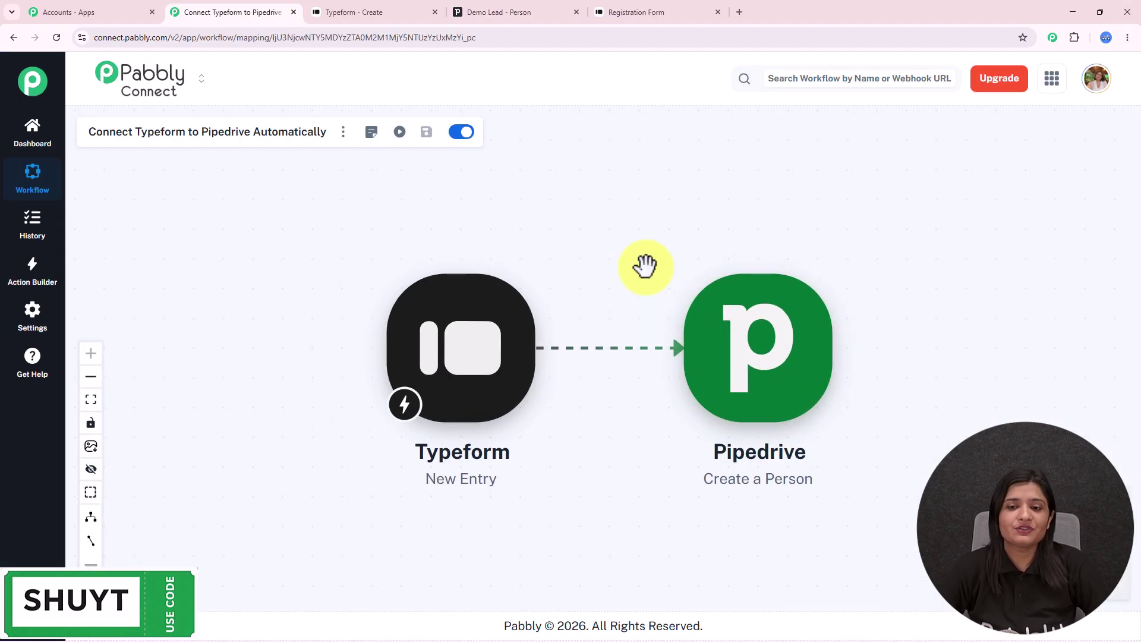